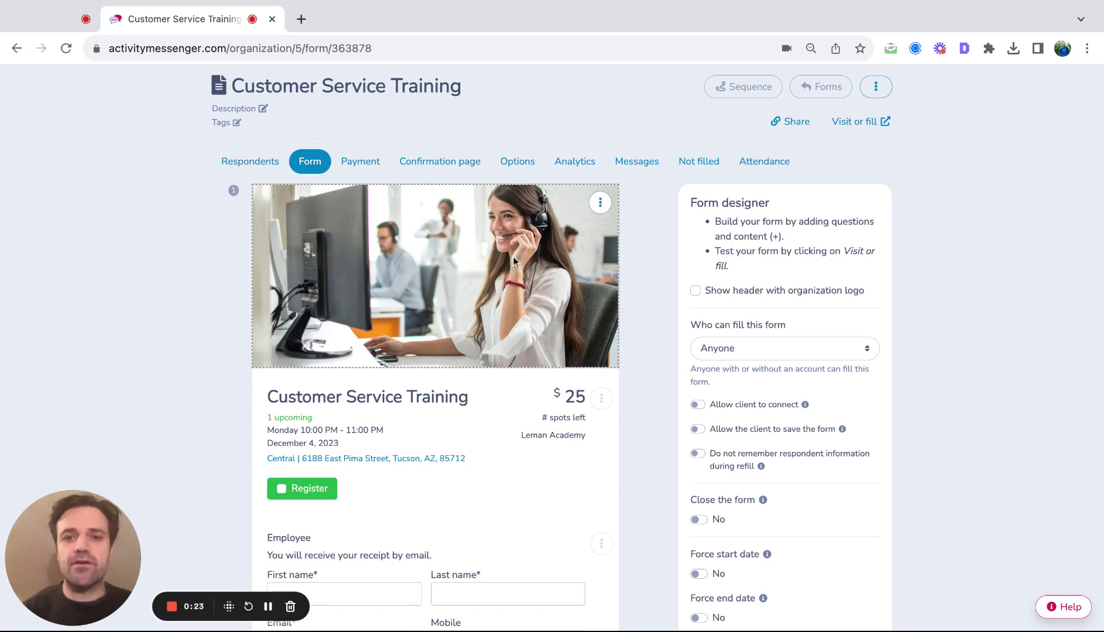
# - Open the form's banner image settings and examine the Canva creation sizes and editing option
pyautogui.click(600, 202)
pyautogui.click(615, 229)
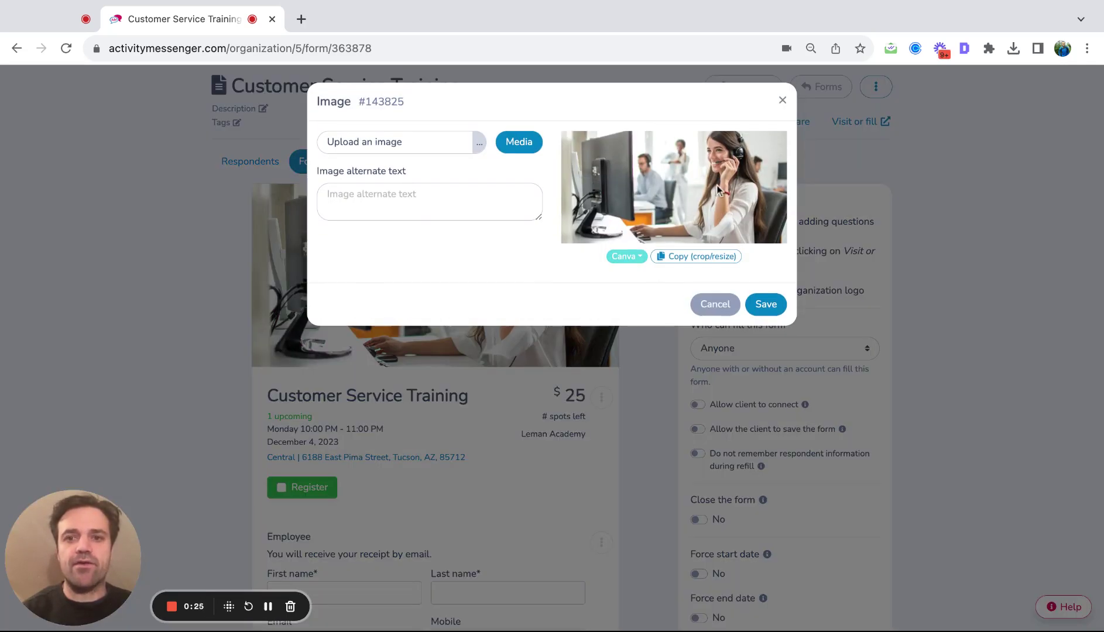
pyautogui.click(626, 257)
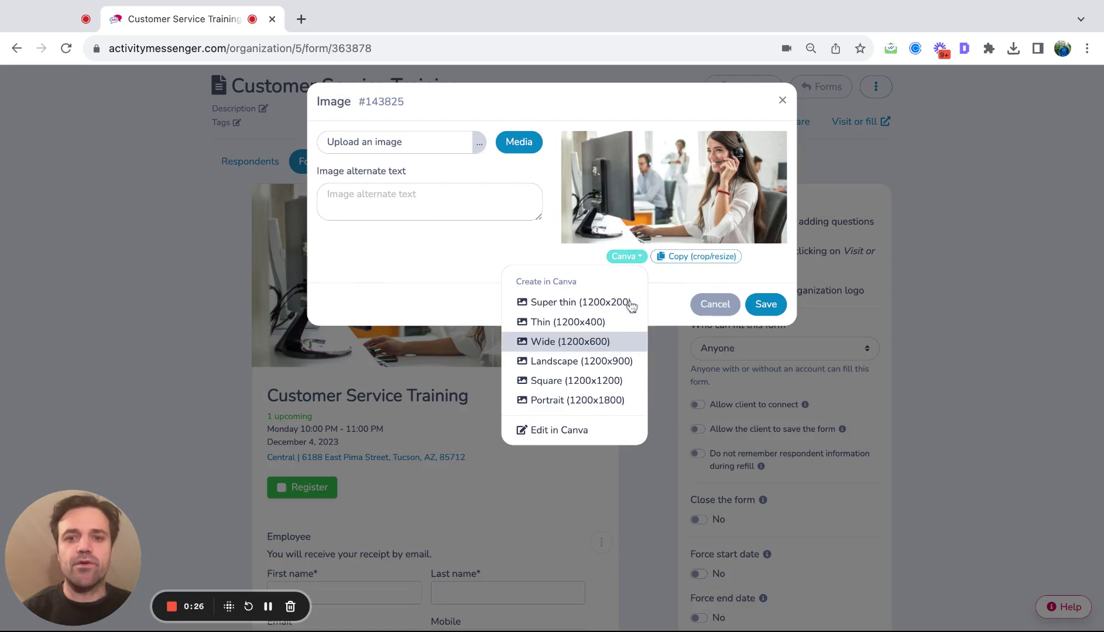
pyautogui.click(783, 101)
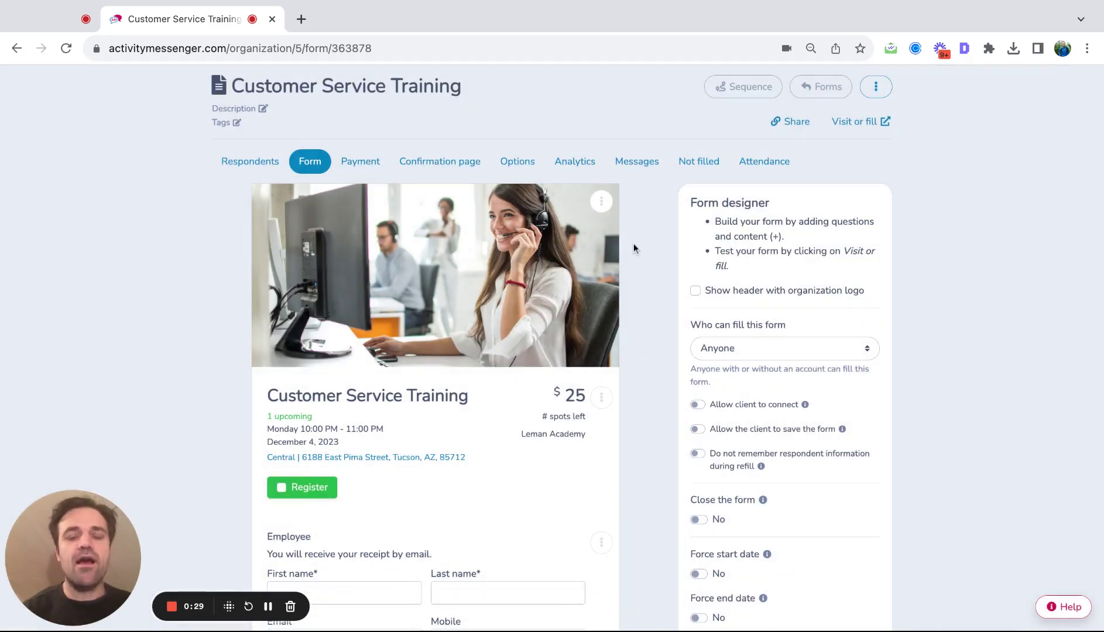
# - Open the form's Customer Service Training class for modification and examine its general information and location settings
pyautogui.scroll(-3, 626, 245)
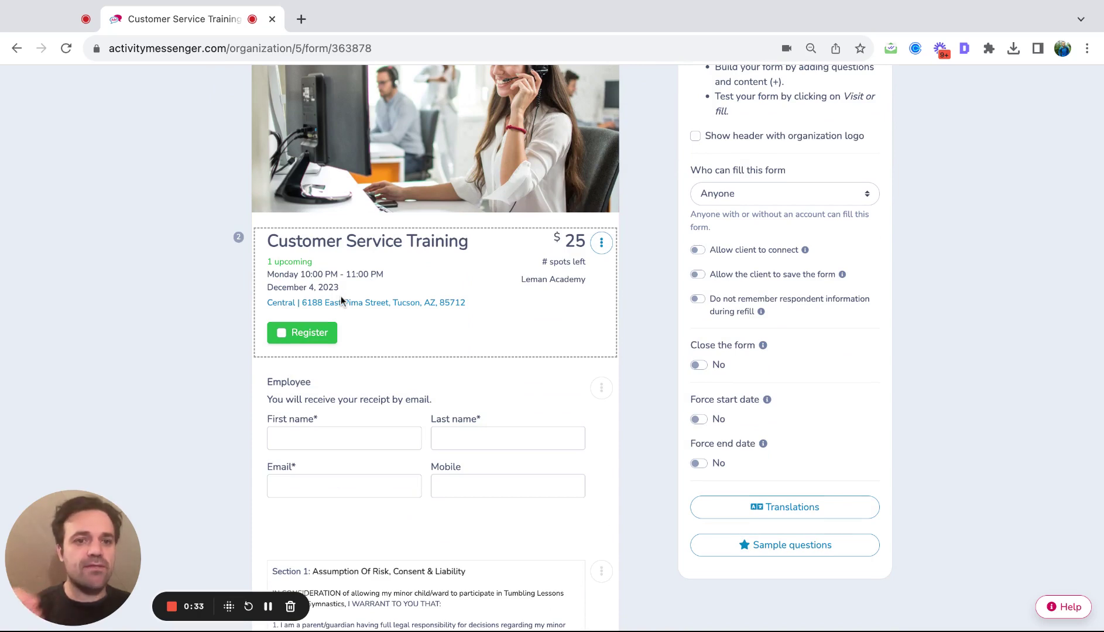
pyautogui.click(601, 243)
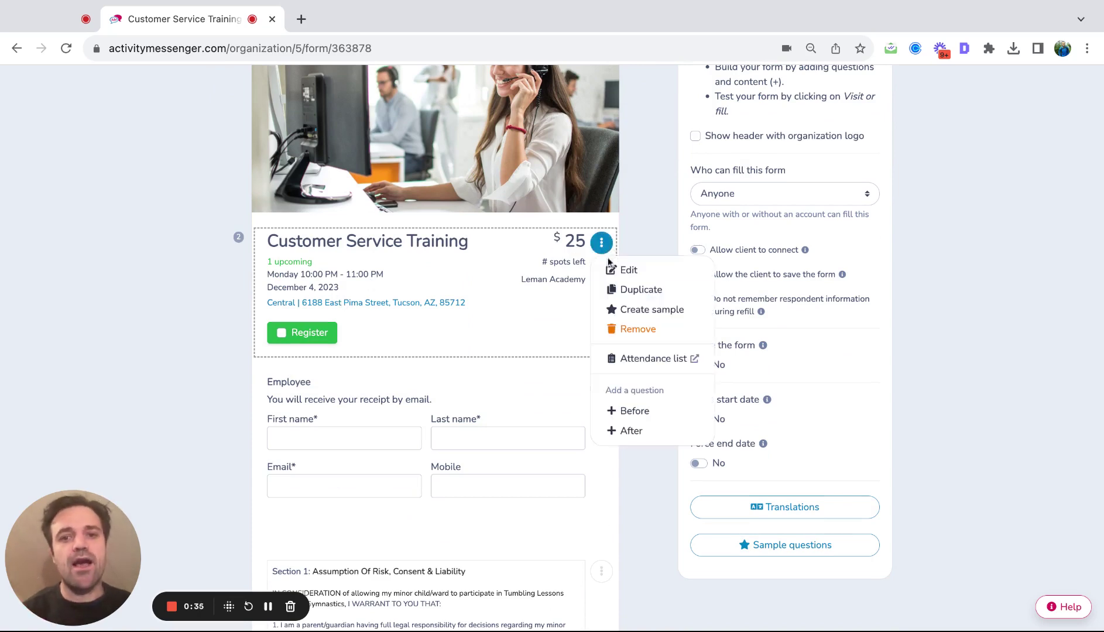
pyautogui.click(619, 270)
pyautogui.click(584, 160)
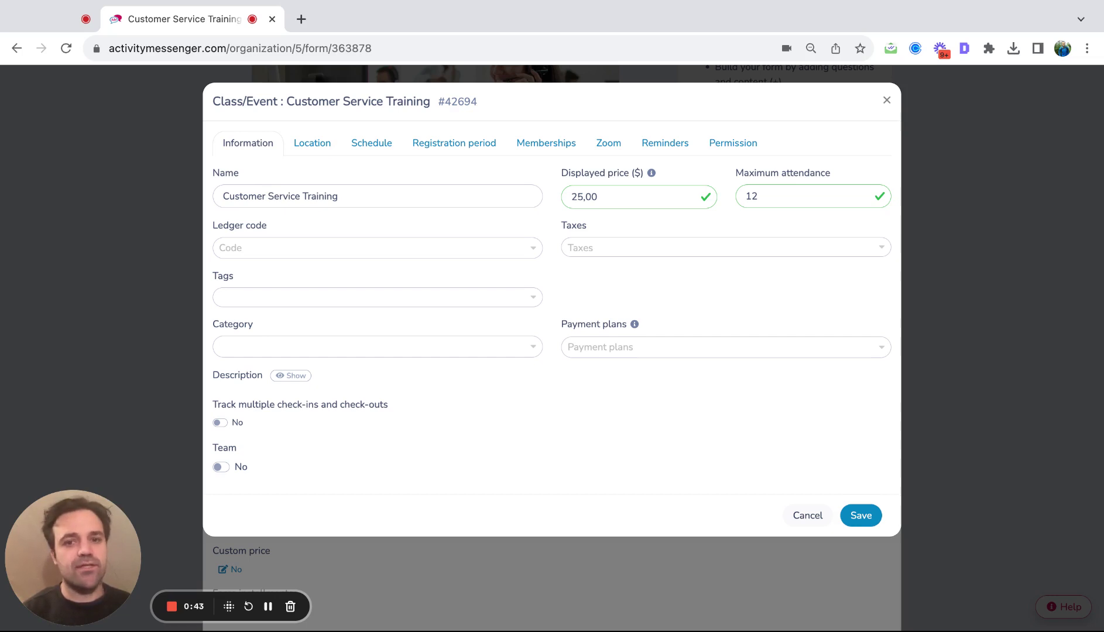
pyautogui.click(318, 150)
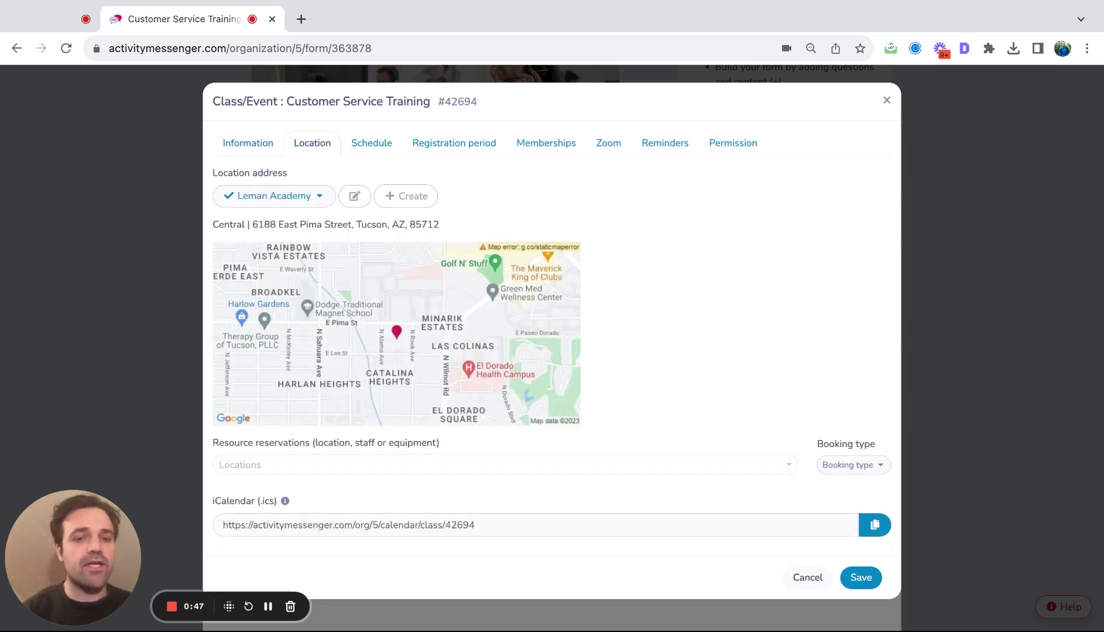
# - Add two more session rows to the class schedule, for December 5 and December 6, 2023
pyautogui.click(367, 154)
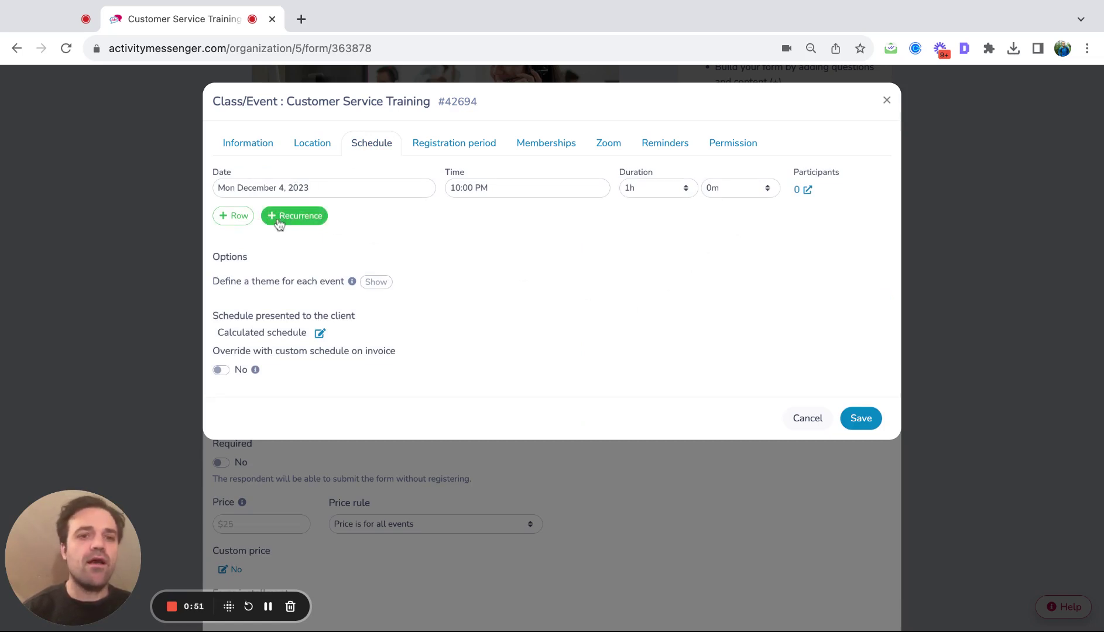
pyautogui.click(233, 216)
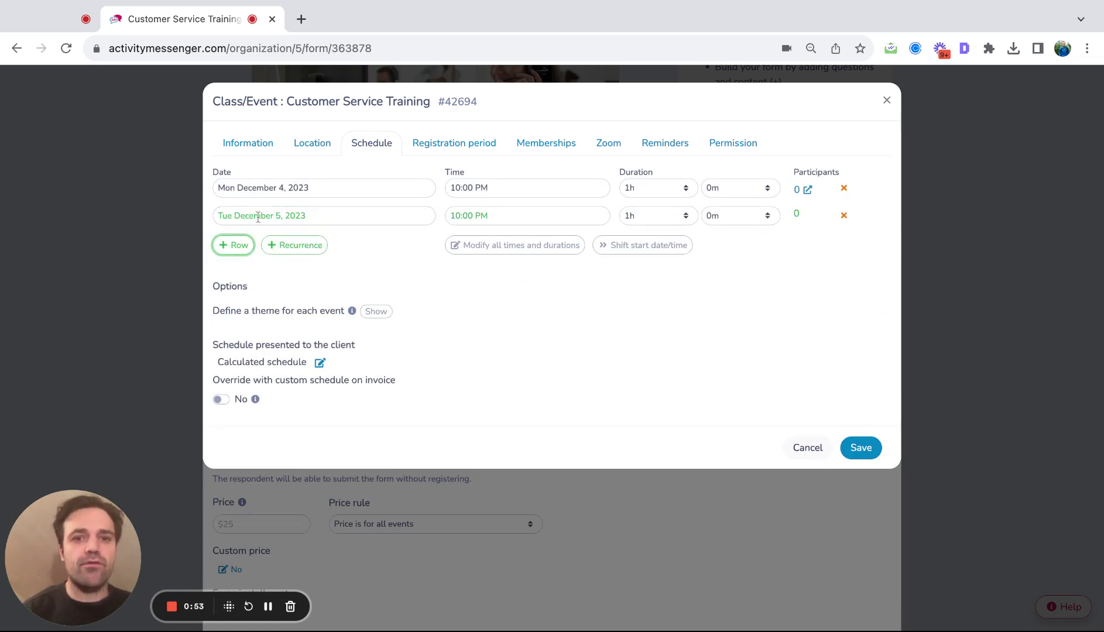
pyautogui.click(232, 244)
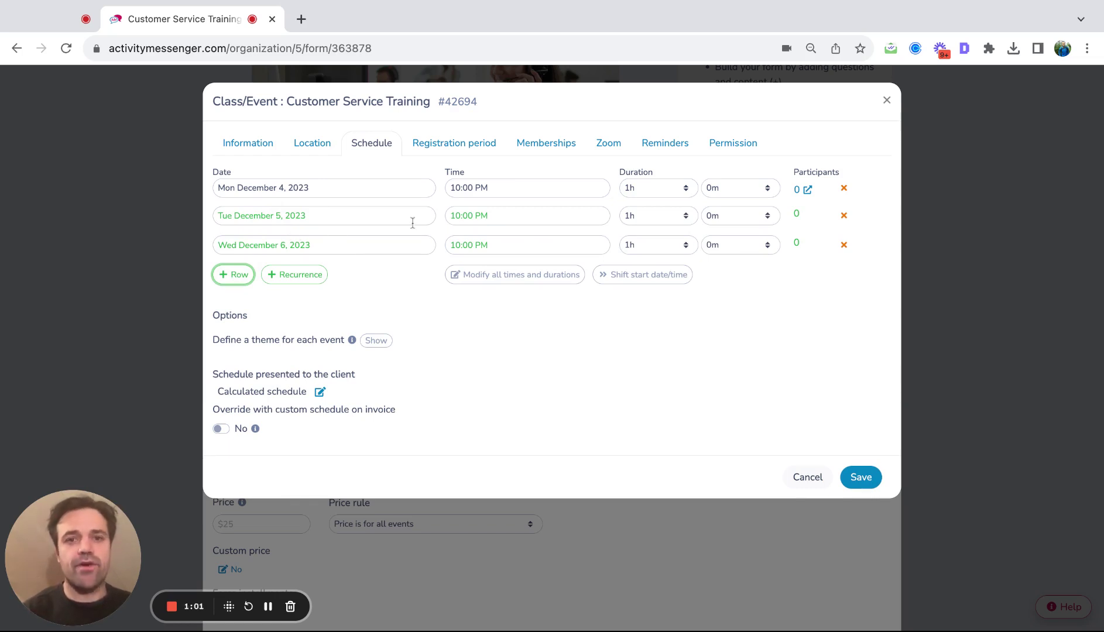
# - Look at the class's registration period settings and enable the use of Zoom meetings
pyautogui.click(459, 152)
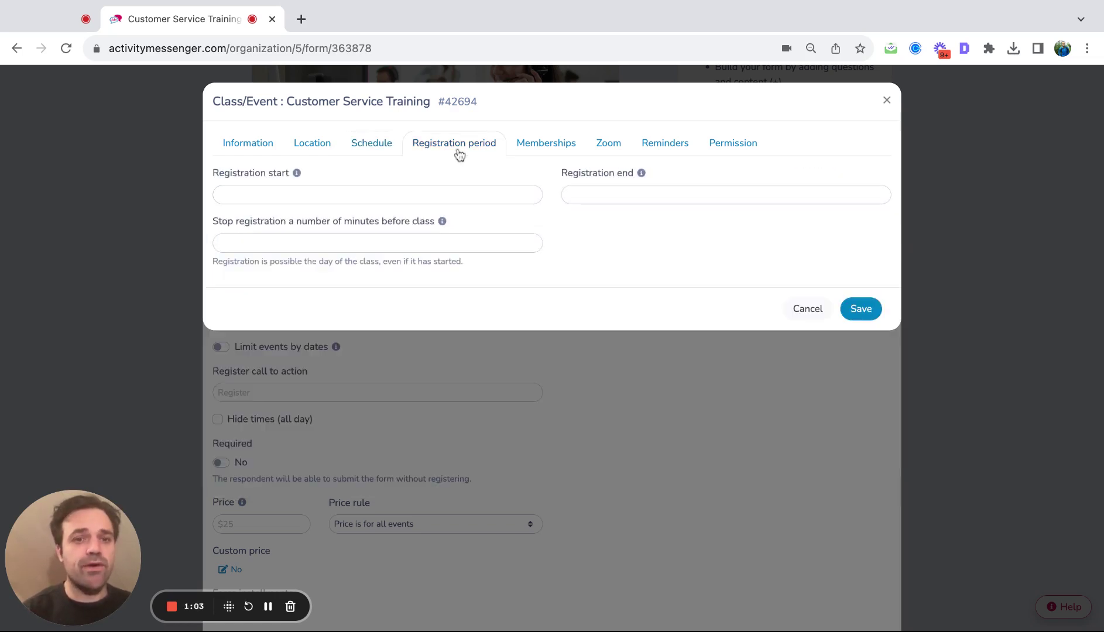
pyautogui.click(598, 147)
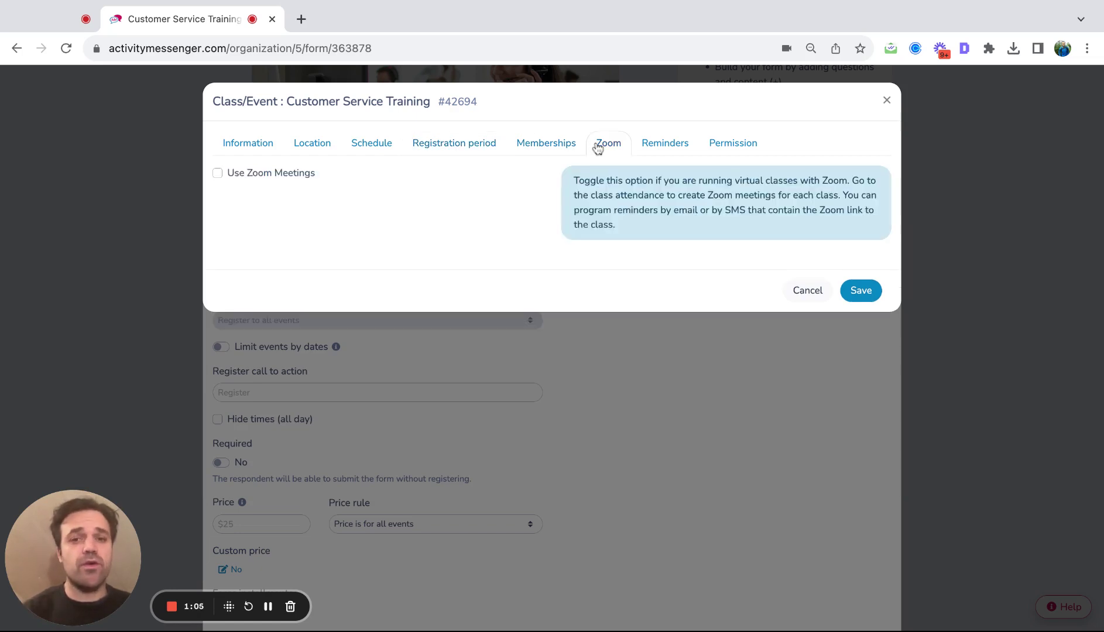
pyautogui.click(279, 175)
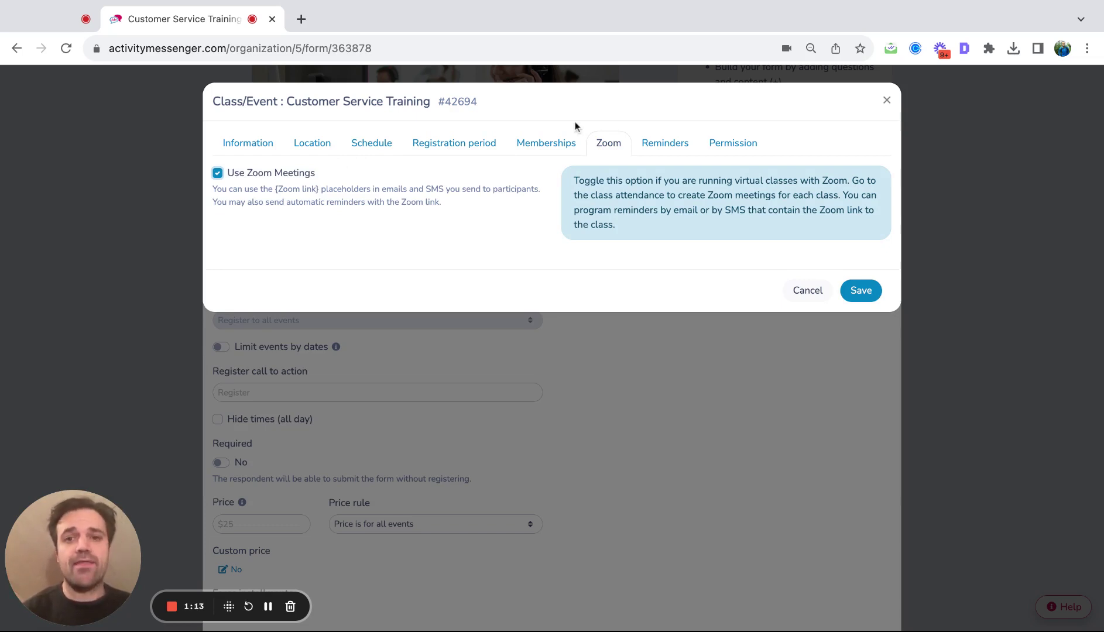
# - Enable automatic class reminders 2 days before the class, view the reminder message, and leave the class settings without saving
pyautogui.click(663, 146)
pyautogui.click(220, 192)
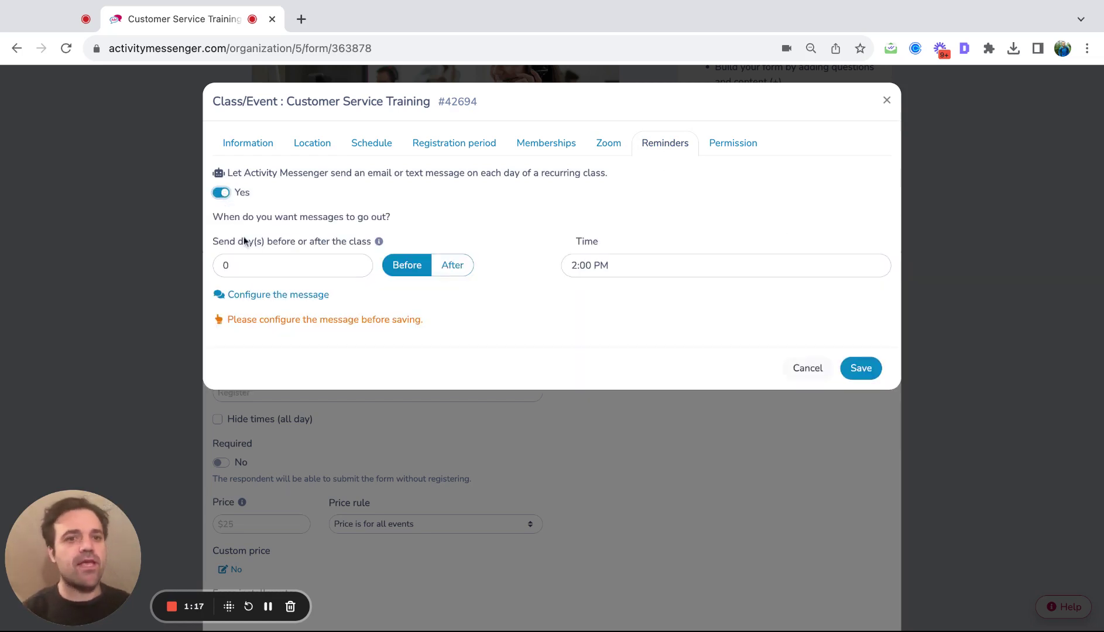
pyautogui.click(254, 269)
pyautogui.write('2')
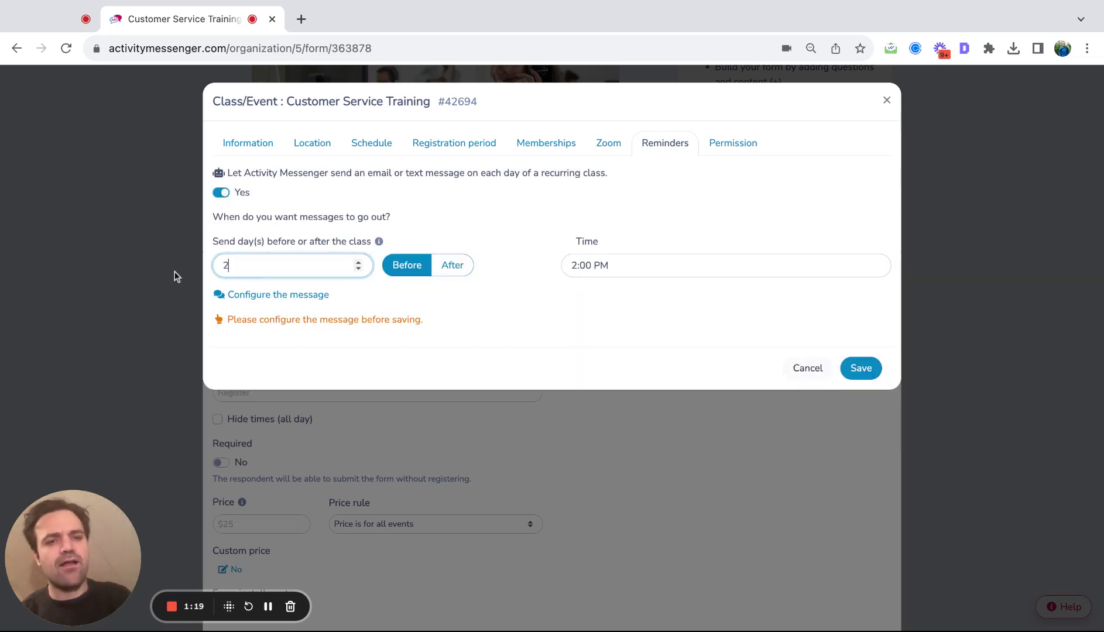
pyautogui.click(245, 296)
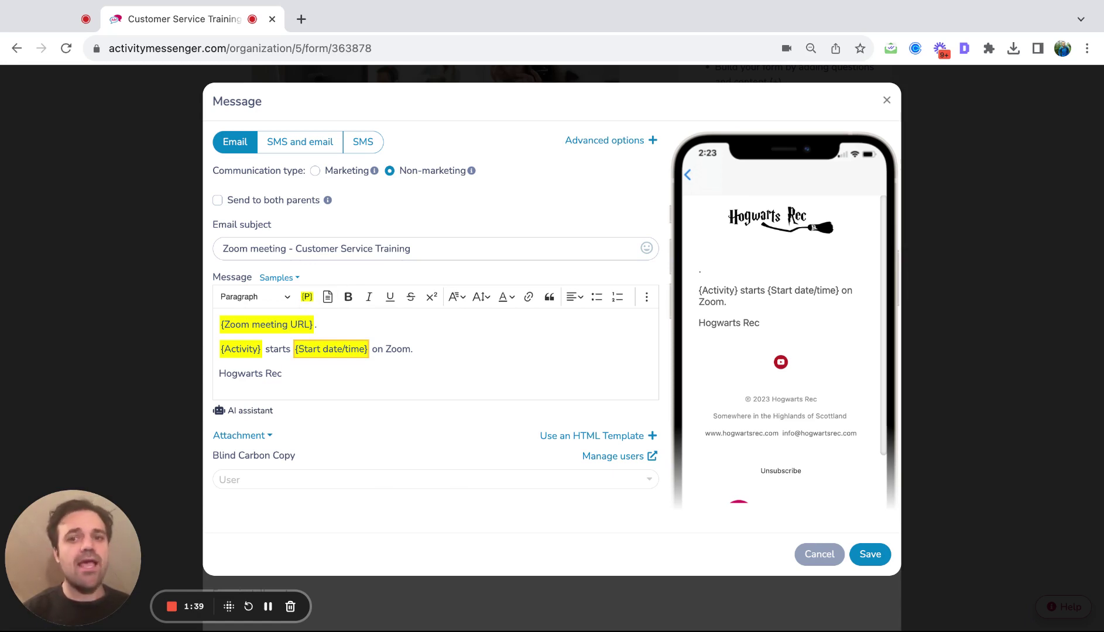
pyautogui.click(887, 100)
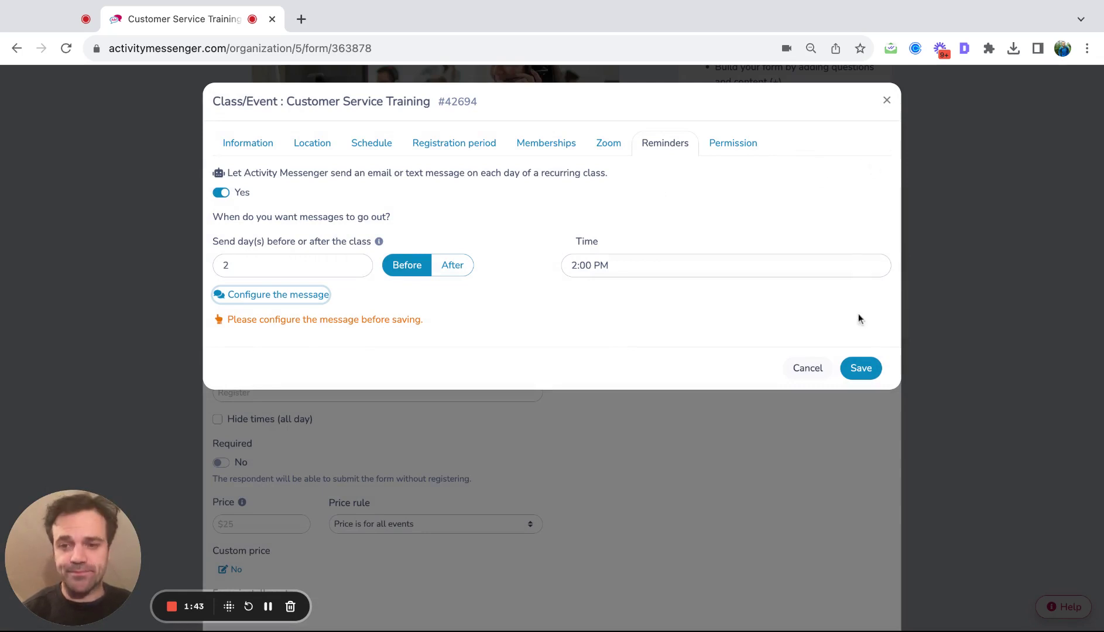
pyautogui.click(887, 101)
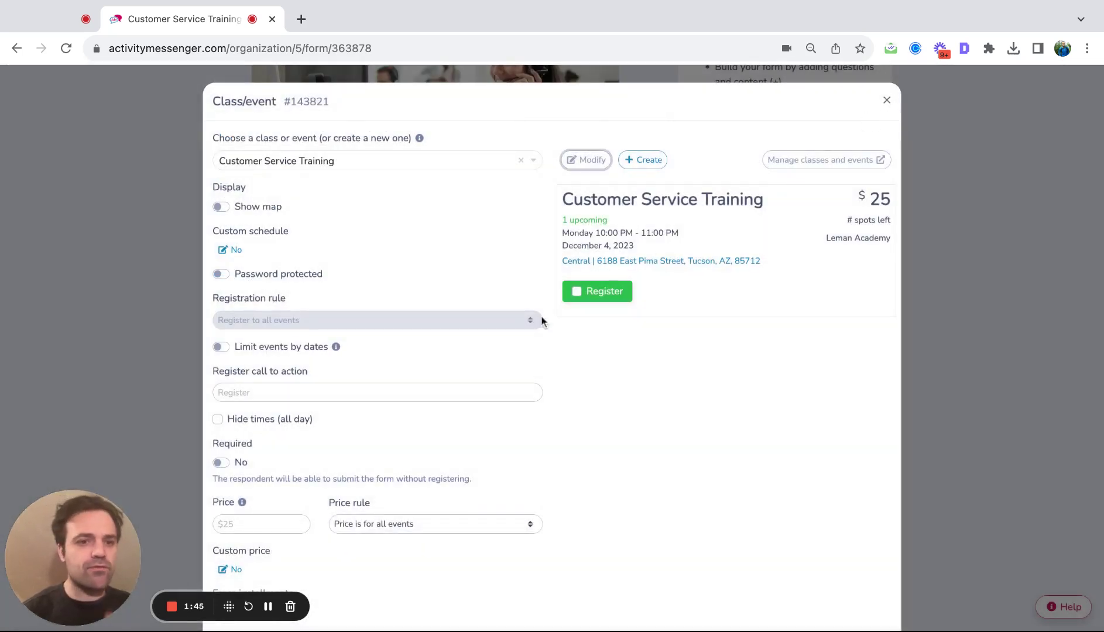
# - Examine the class block's installment, coupon, number of spots, waitlist and participant options
pyautogui.scroll(-10, 521, 332)
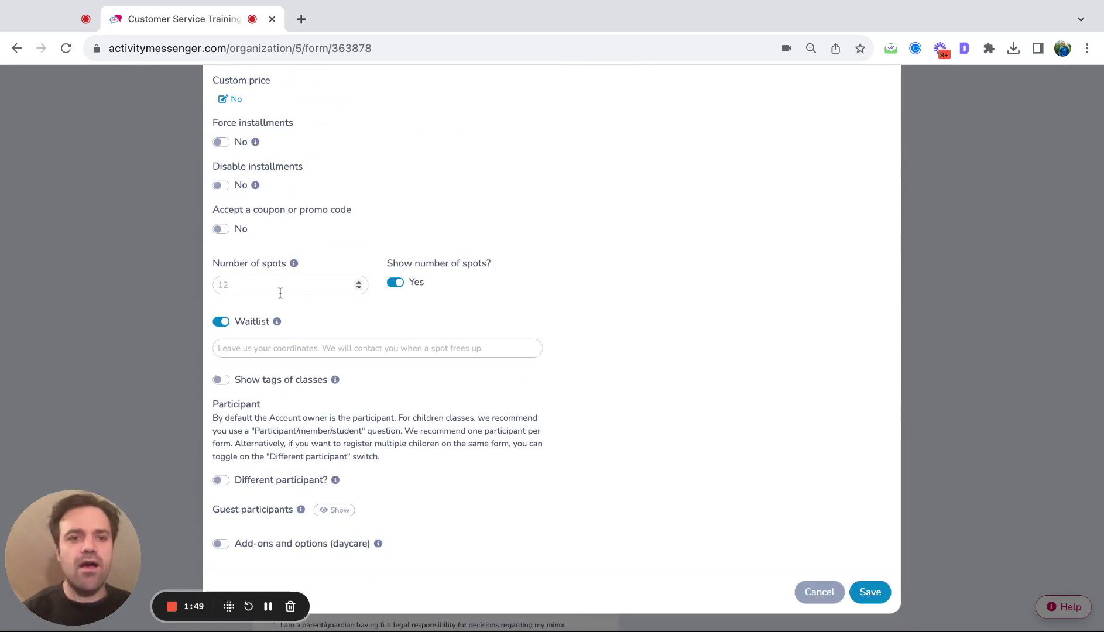
pyautogui.scroll(8, 743, 355)
pyautogui.click(889, 82)
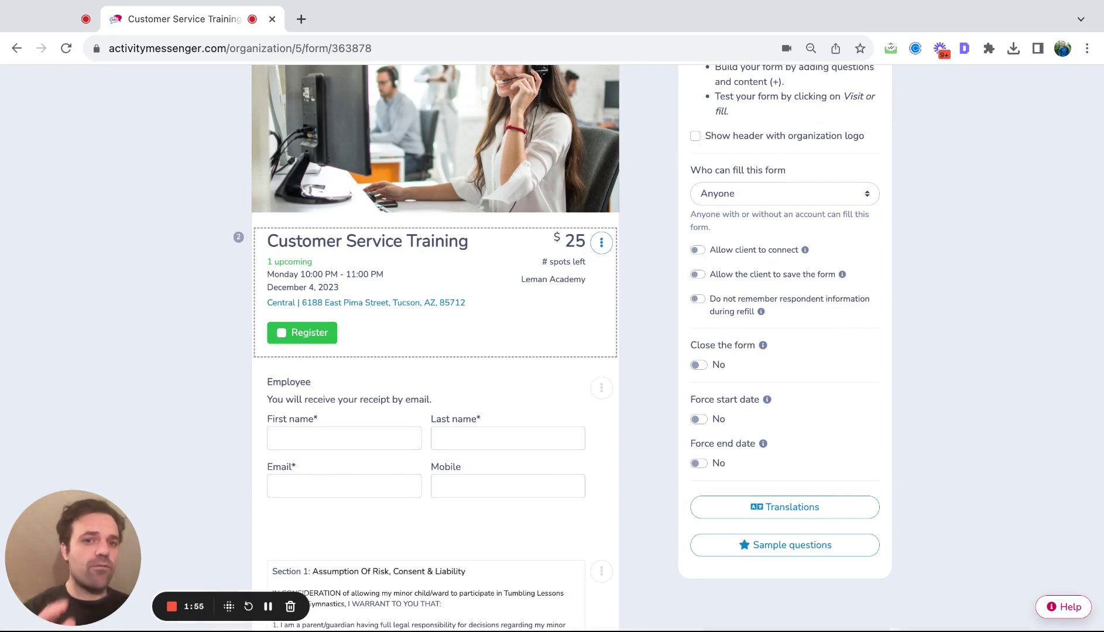
# - Review the form's employee fields, waiver and signature, and examine the standard question and upload blocks available to add
pyautogui.scroll(-3, 409, 331)
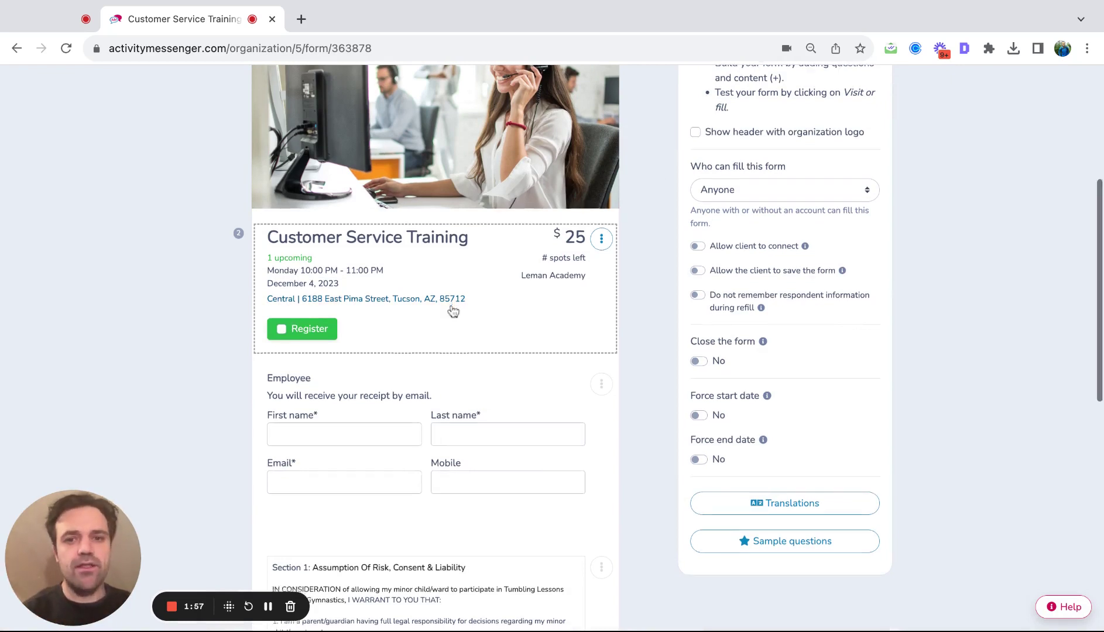
pyautogui.scroll(-4, 409, 331)
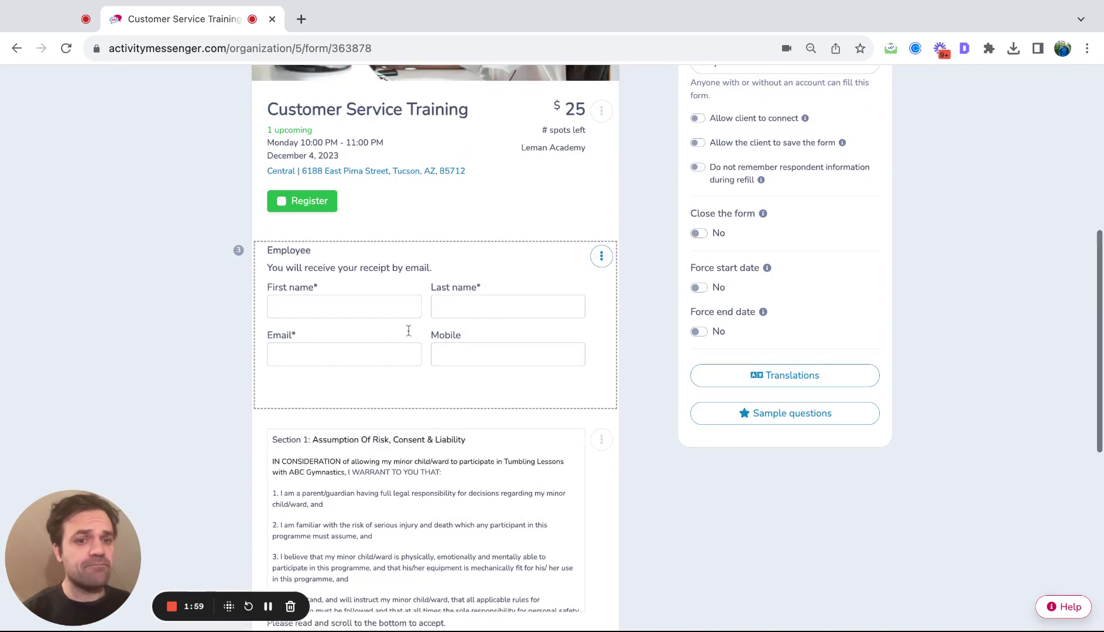
pyautogui.scroll(-10, 444, 364)
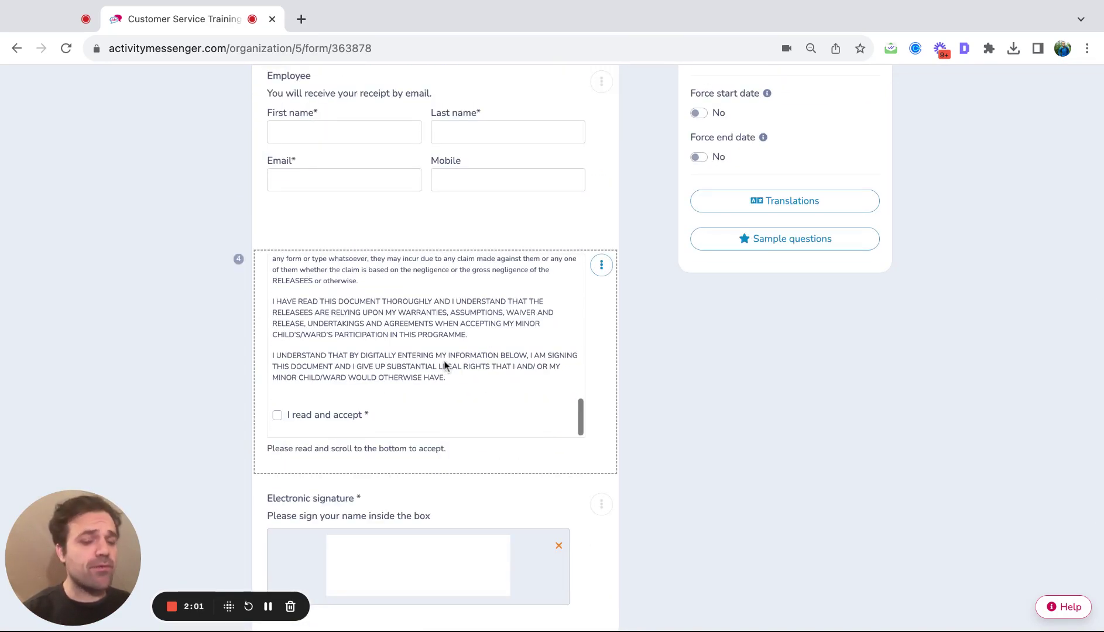
pyautogui.scroll(-4, 445, 365)
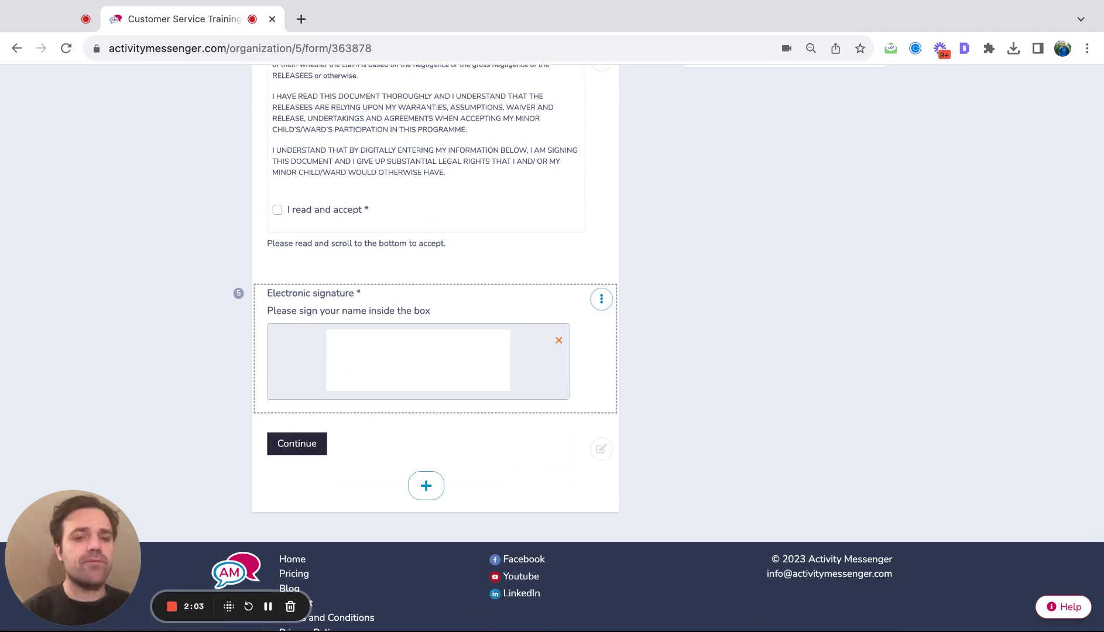
pyautogui.click(426, 486)
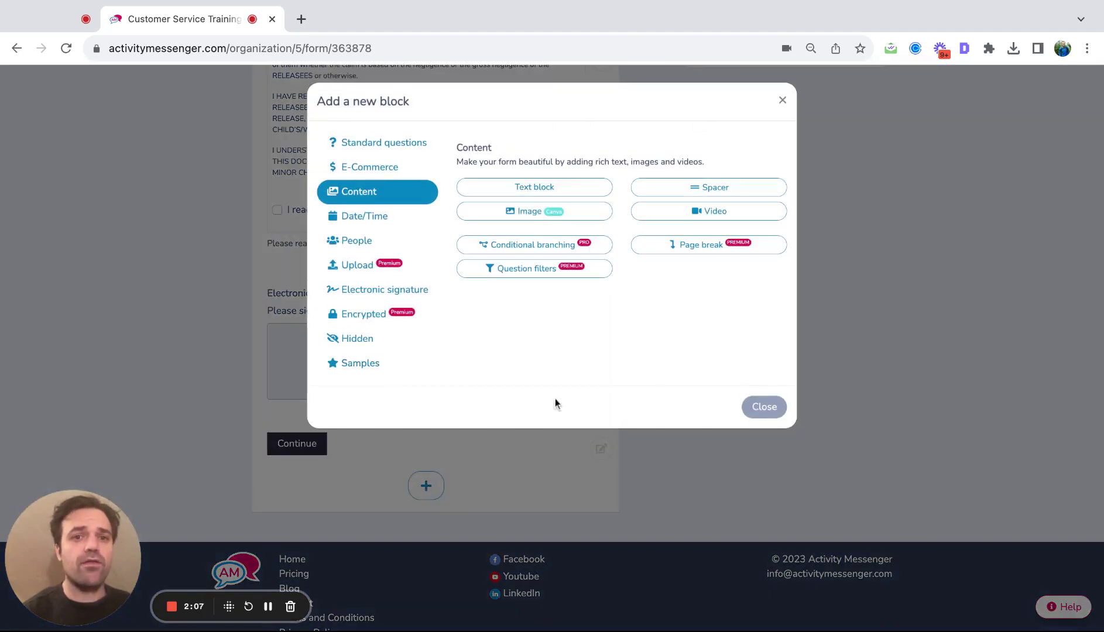
pyautogui.click(399, 152)
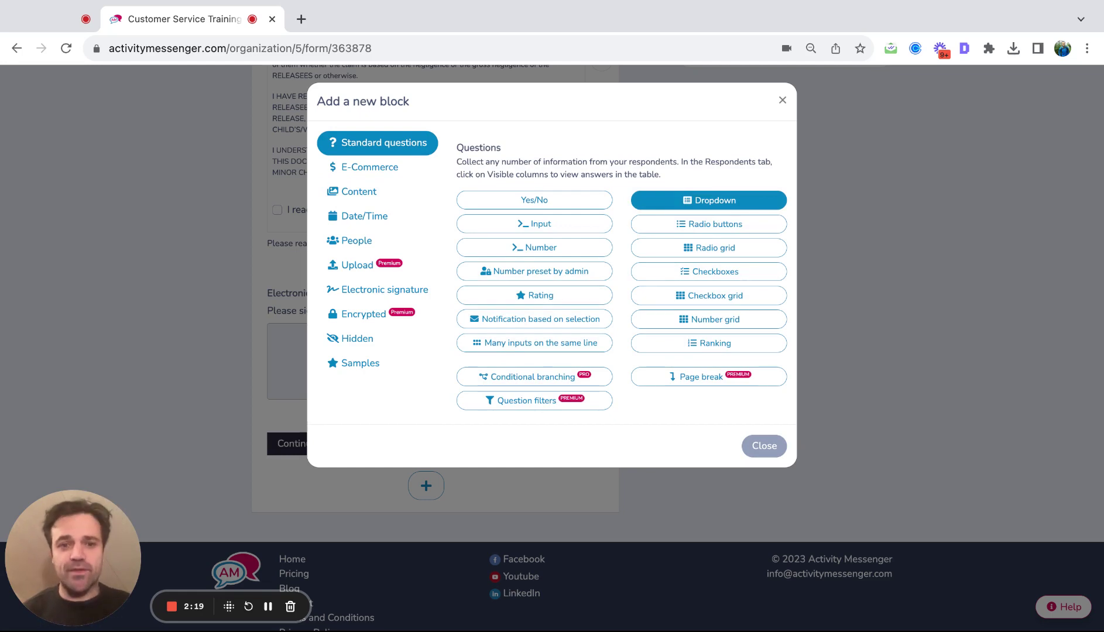
pyautogui.click(394, 276)
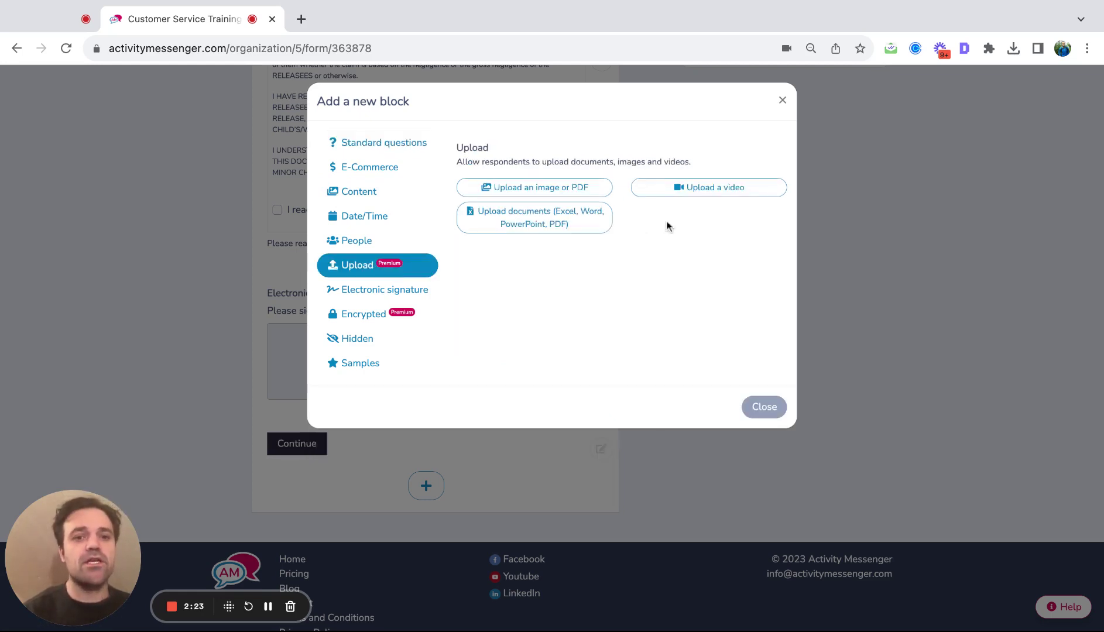
pyautogui.click(786, 102)
# - Open the form's sharing options and start a new message to send the form by SMS or email
pyautogui.scroll(10, 586, 265)
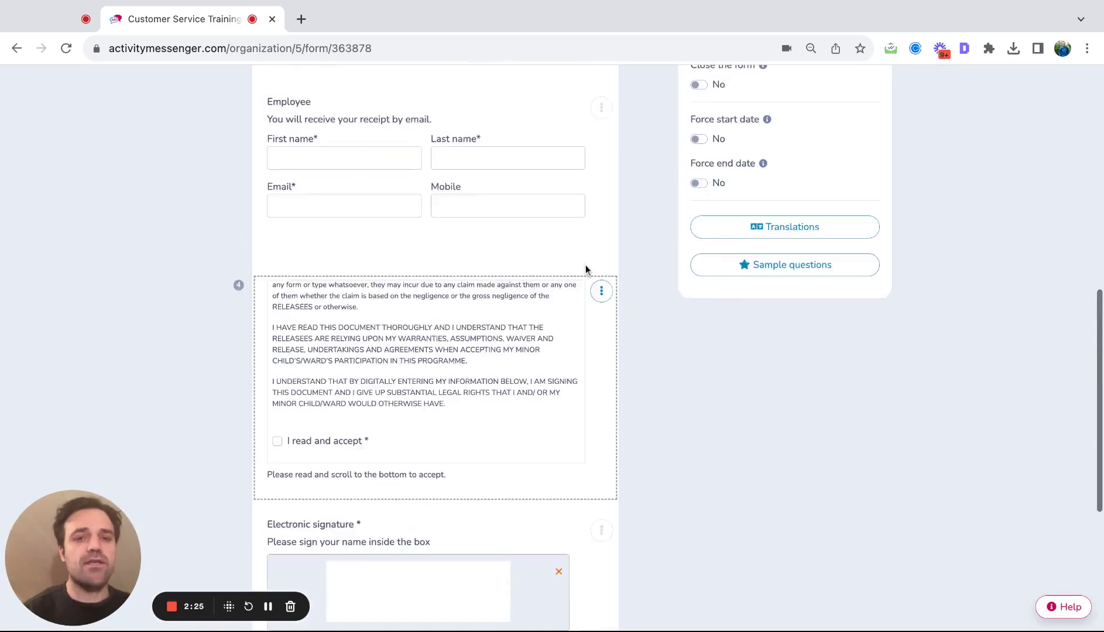
pyautogui.scroll(3, 585, 264)
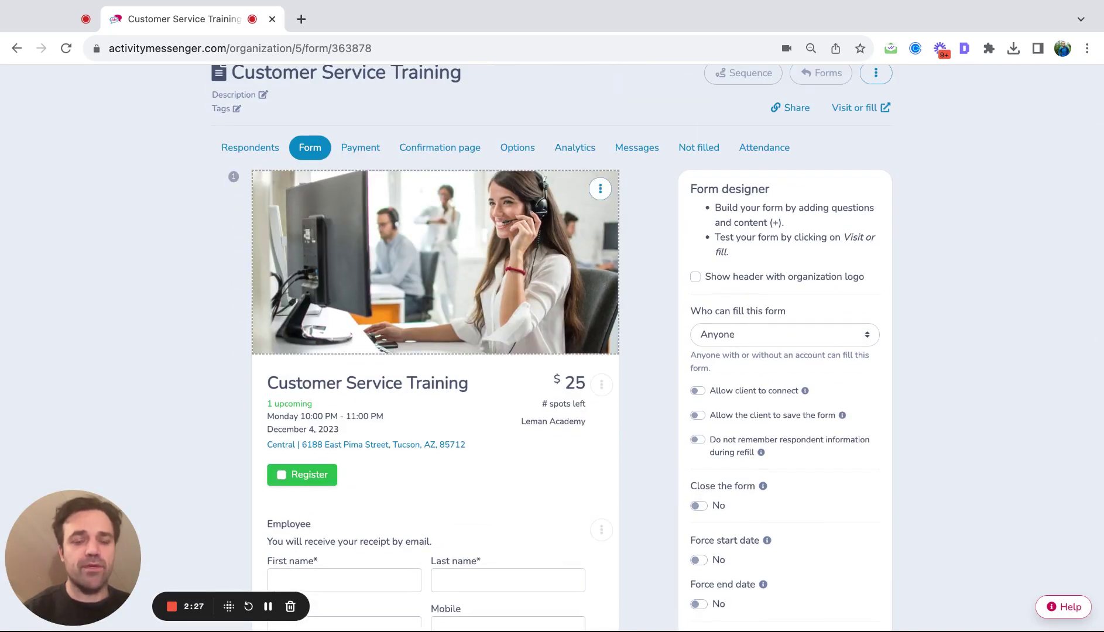
pyautogui.scroll(1, 586, 265)
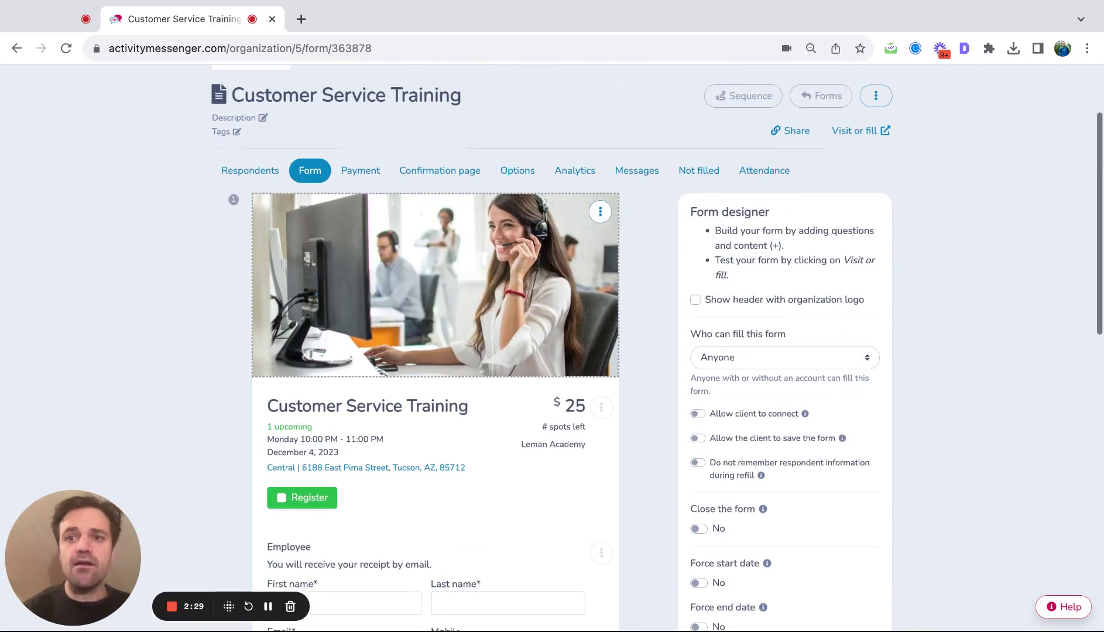
pyautogui.click(774, 135)
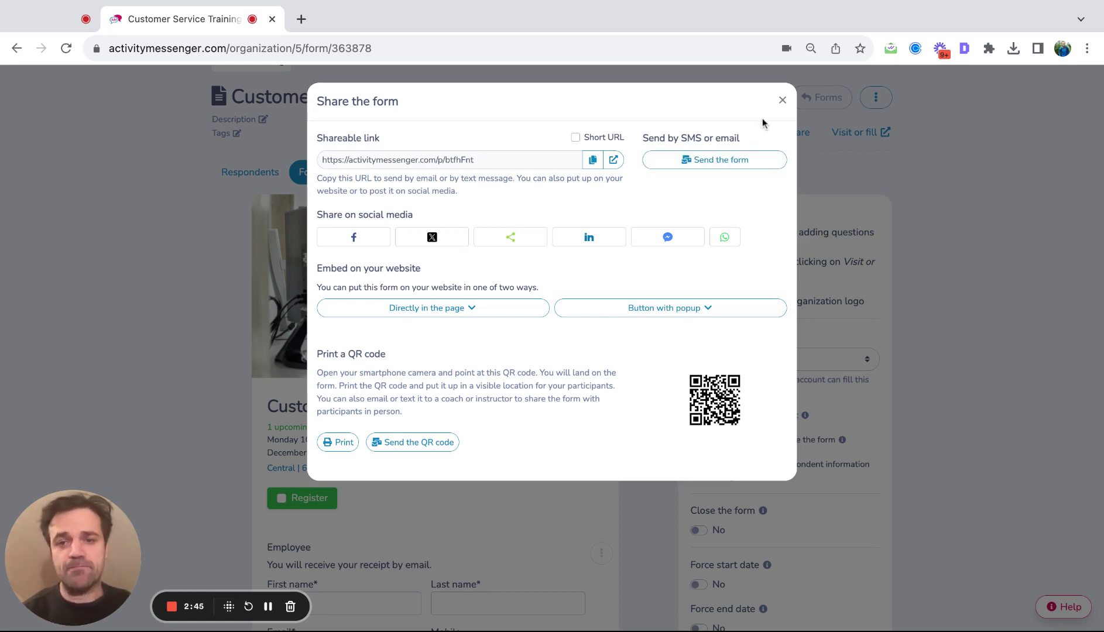
pyautogui.click(713, 162)
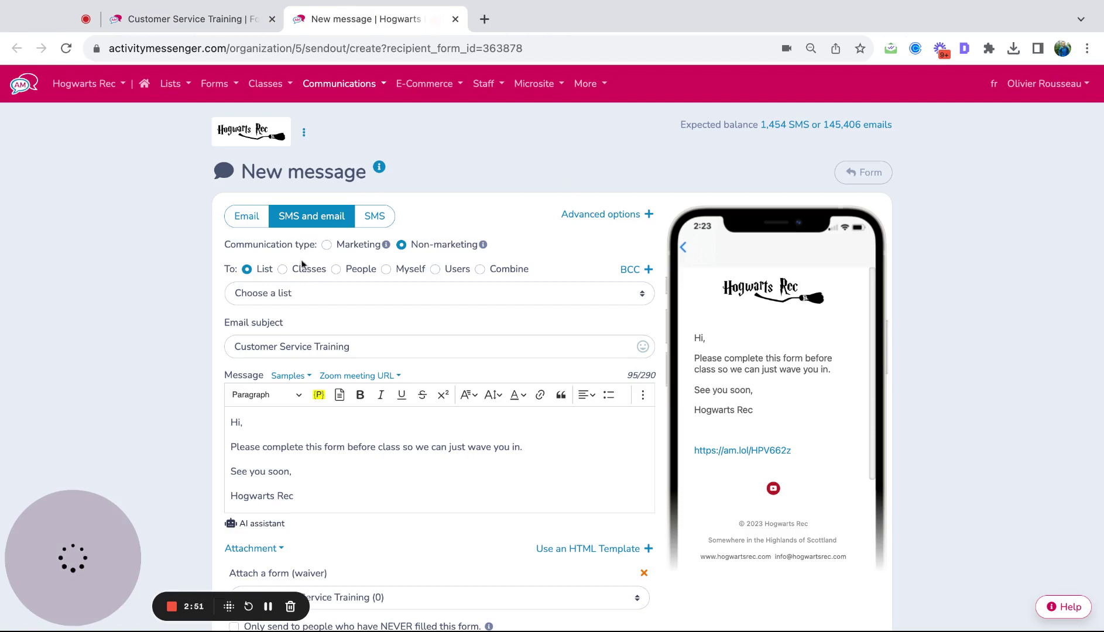
# - Choose the Employees list as the recipients of the new message
pyautogui.click(290, 298)
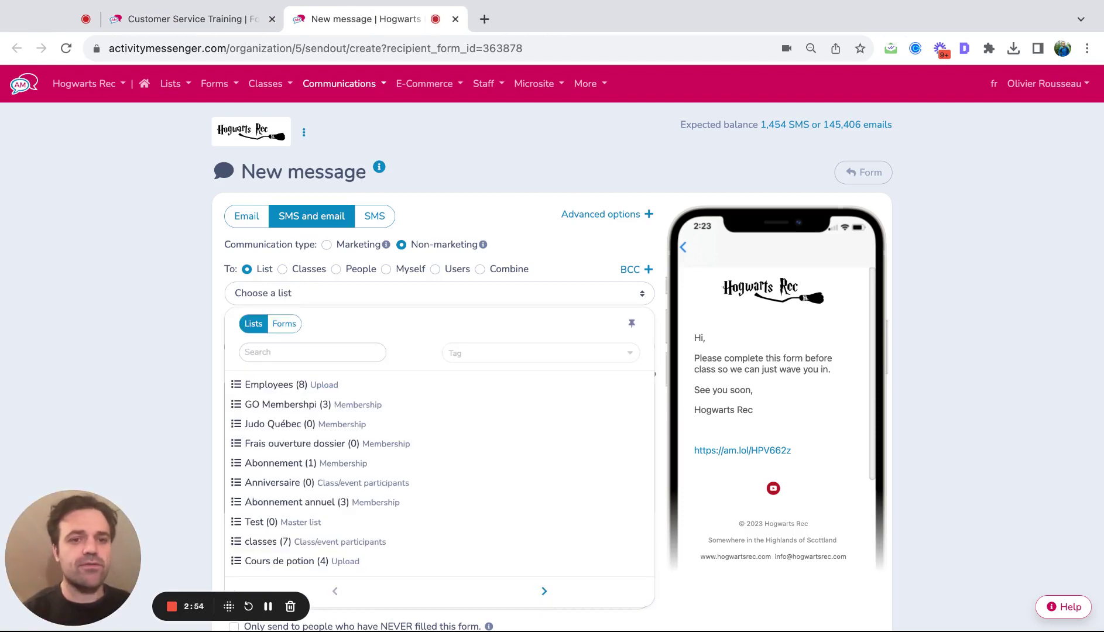
pyautogui.click(258, 390)
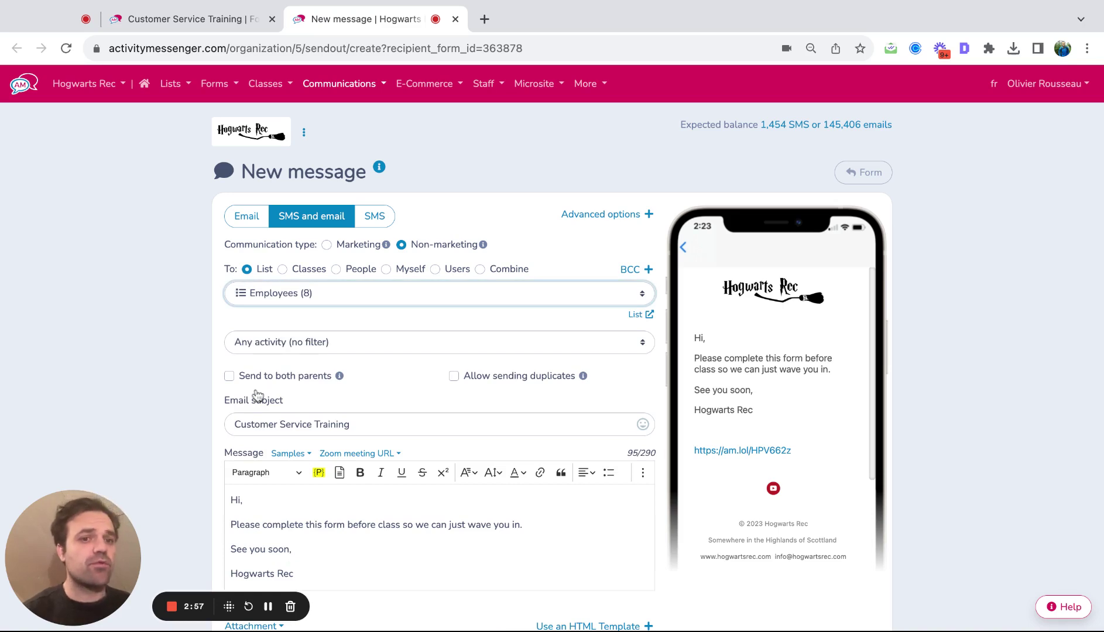
pyautogui.scroll(-1, 264, 463)
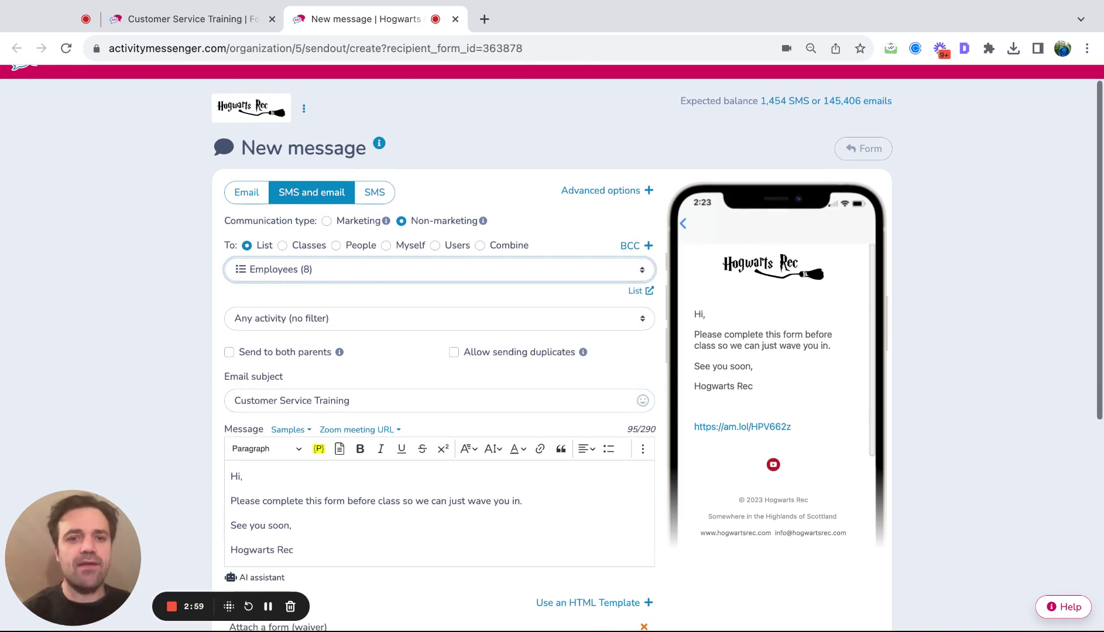
# - Replace the message body with "PLease signu for this training" and check the attached Customer Service Training form
pyautogui.hotkey('ctrl', 'a')
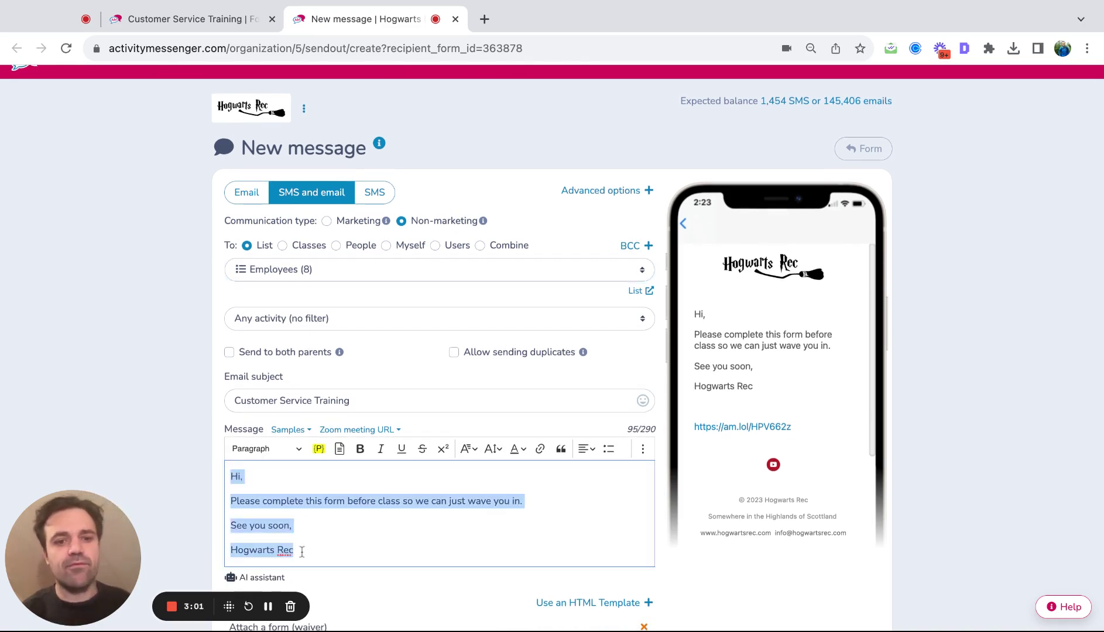
pyautogui.write('PLease sign')
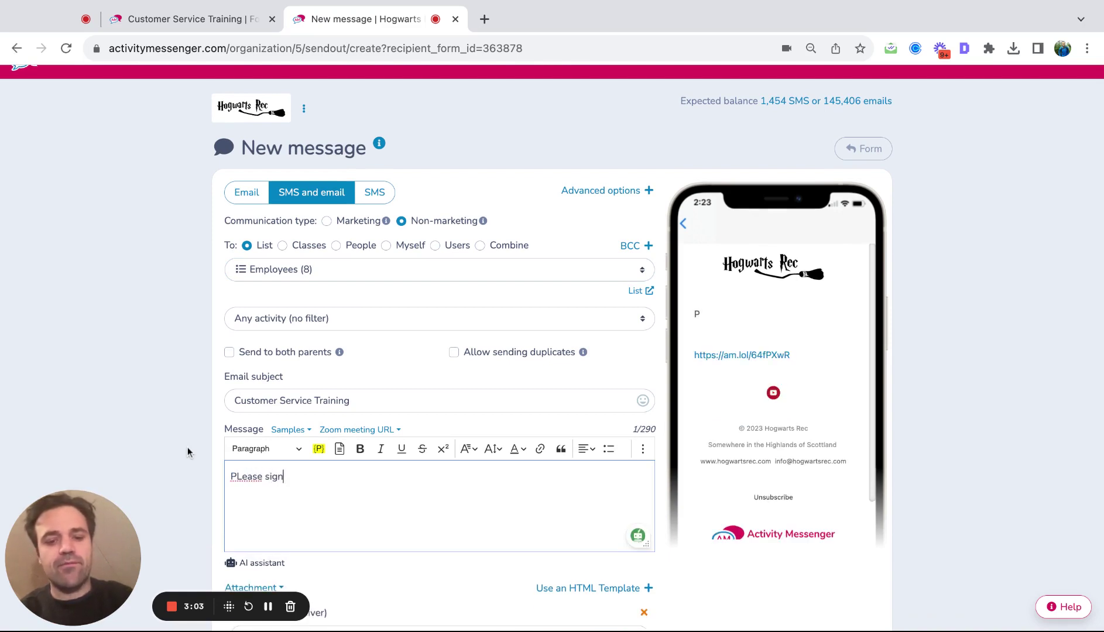
pyautogui.write('u for this training')
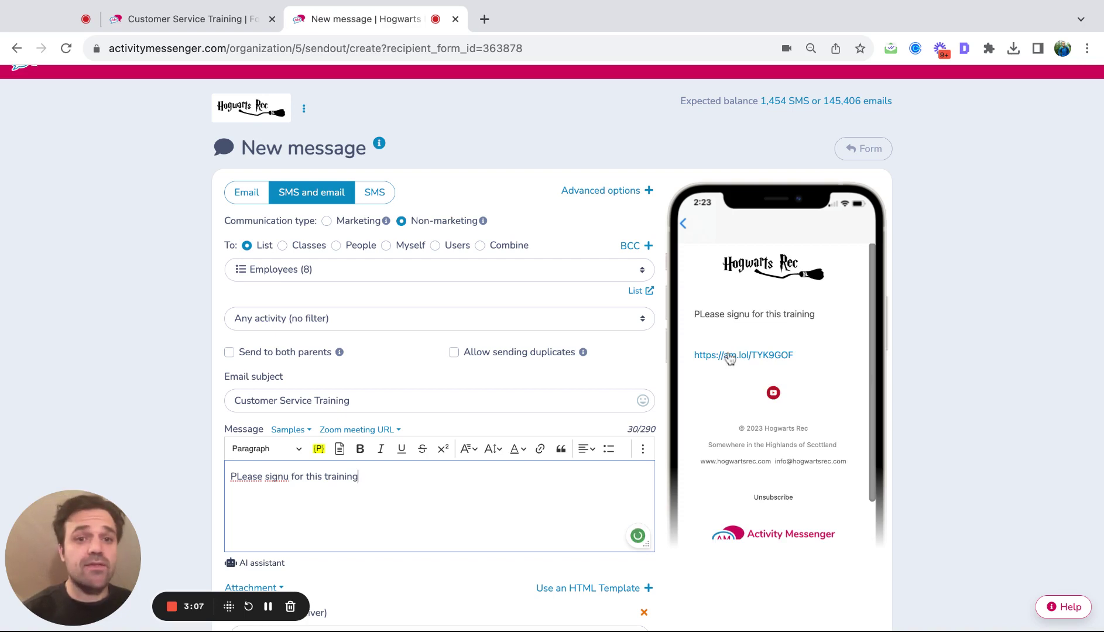
pyautogui.scroll(-4, 592, 383)
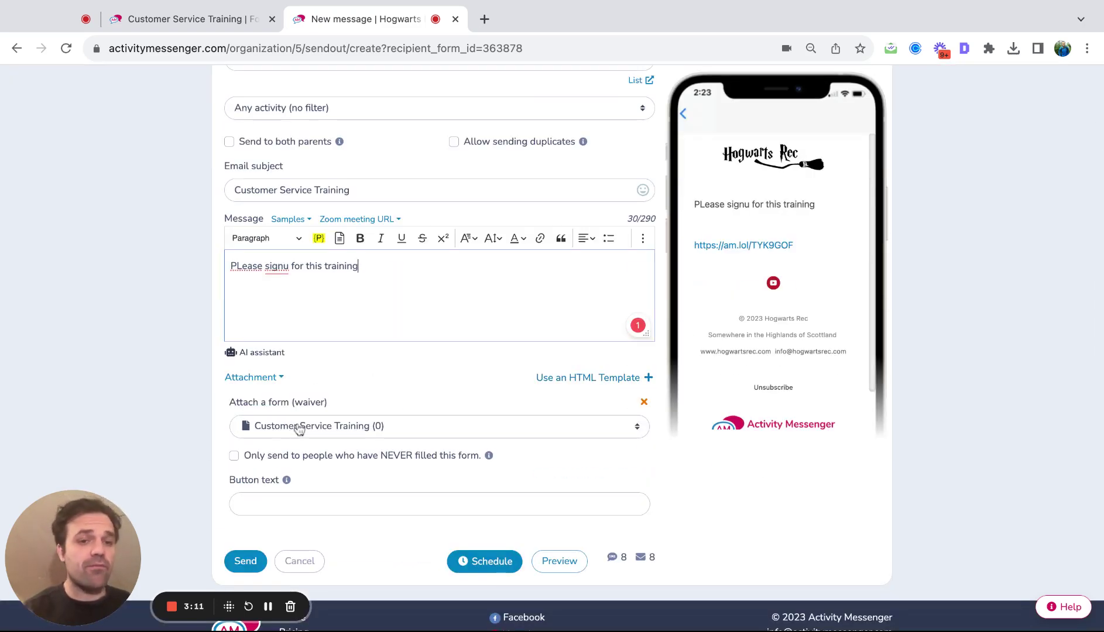
pyautogui.scroll(5, 298, 429)
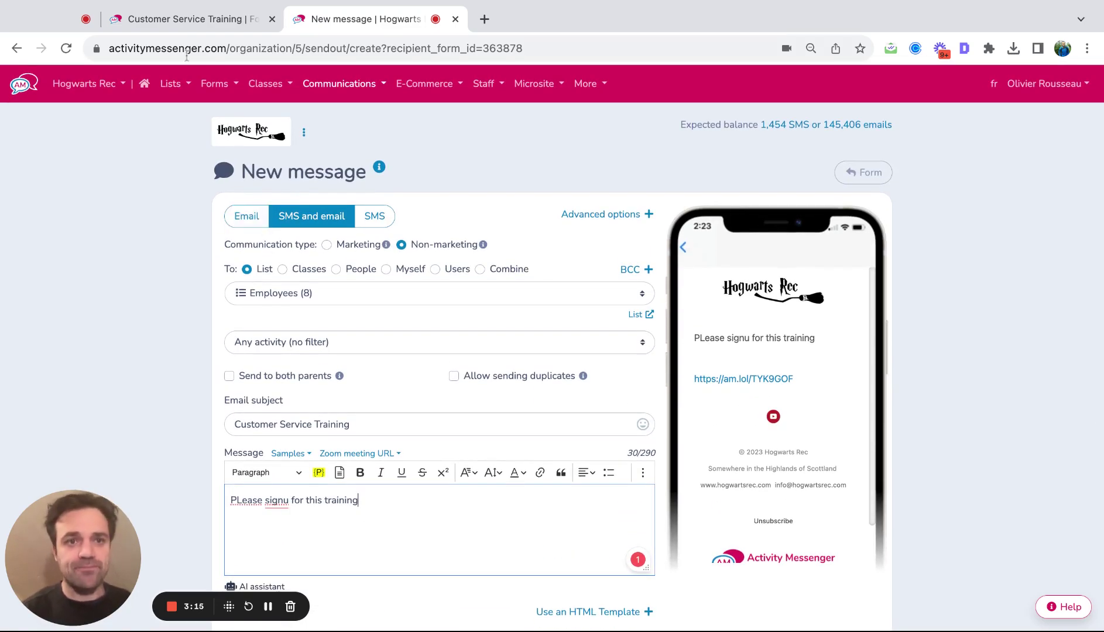
# - Return to the form editor, close the sharing options and open the public version of the form
pyautogui.click(187, 28)
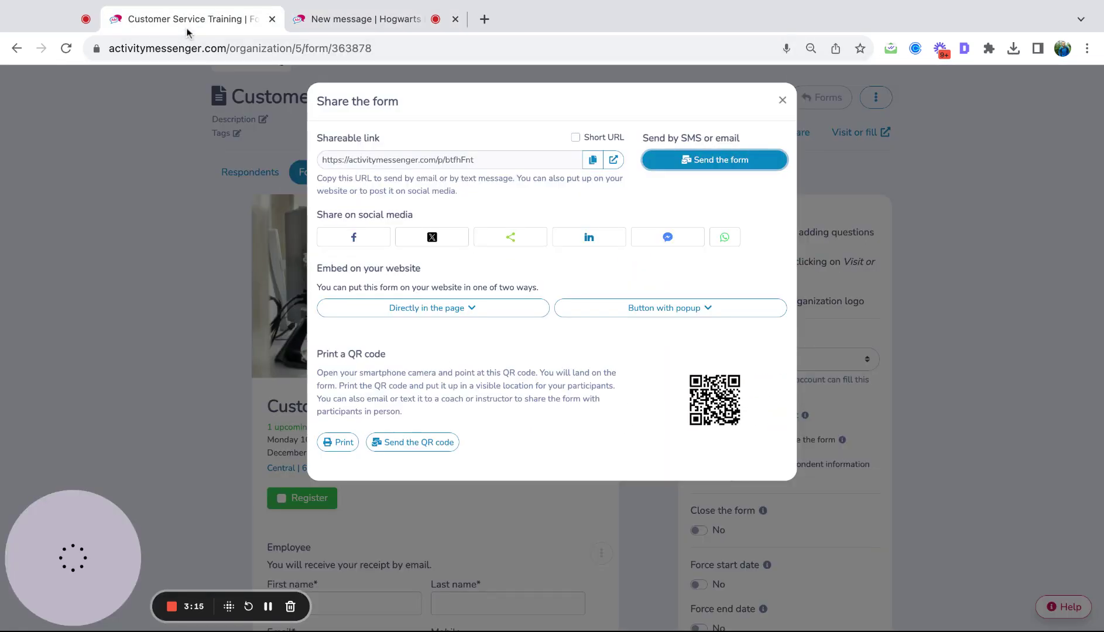
pyautogui.click(783, 100)
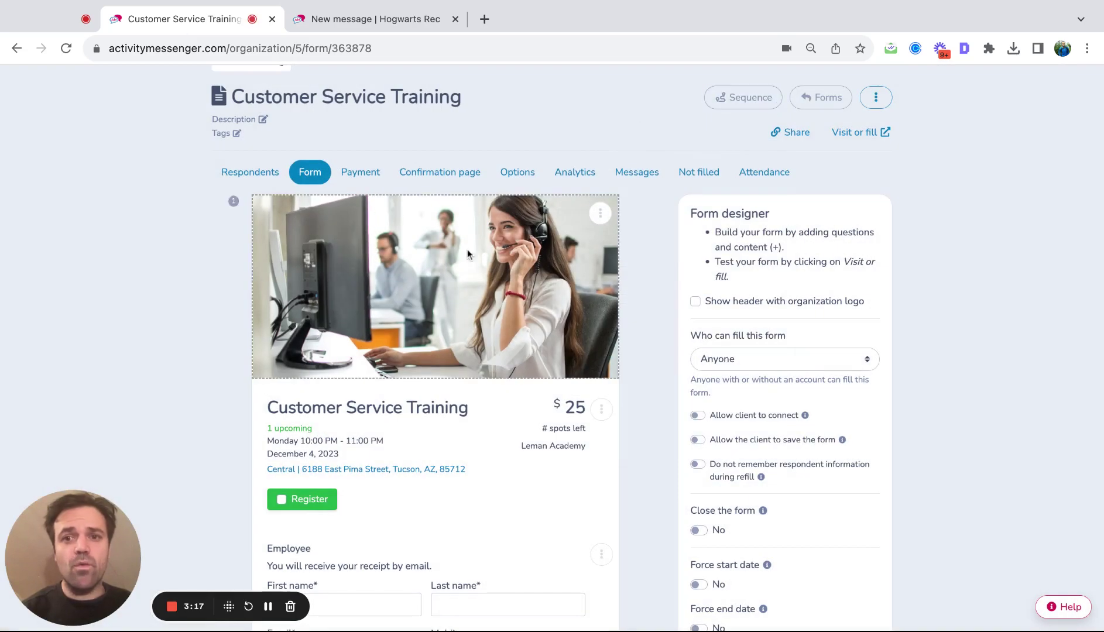
pyautogui.click(861, 136)
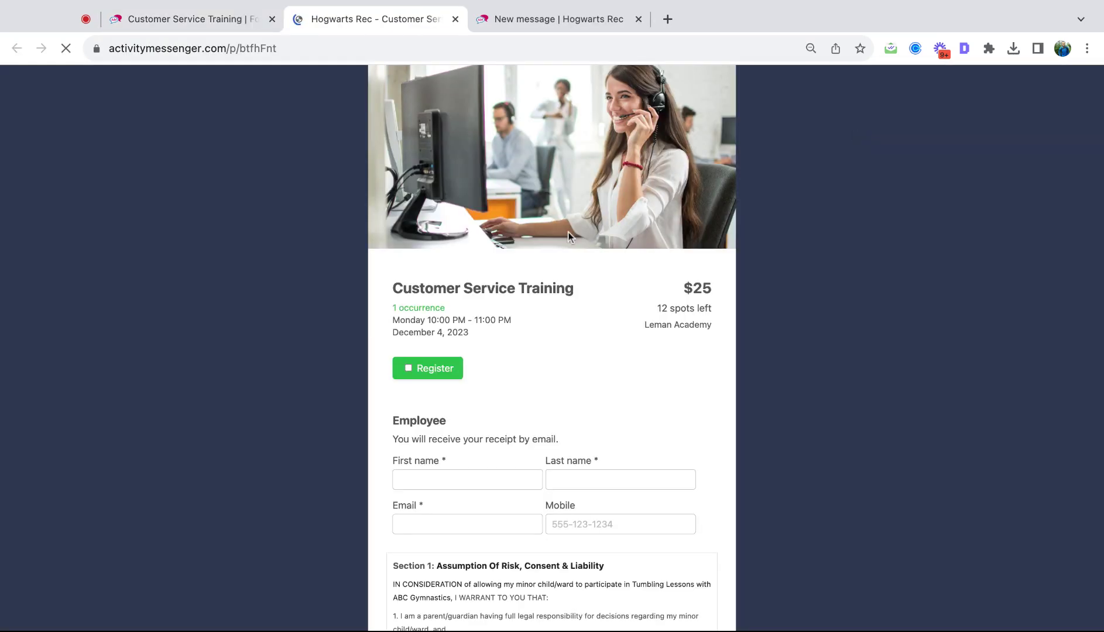
# - Register for the Customer Service Training class and fill in the employee's name, email and mobile number
pyautogui.click(438, 368)
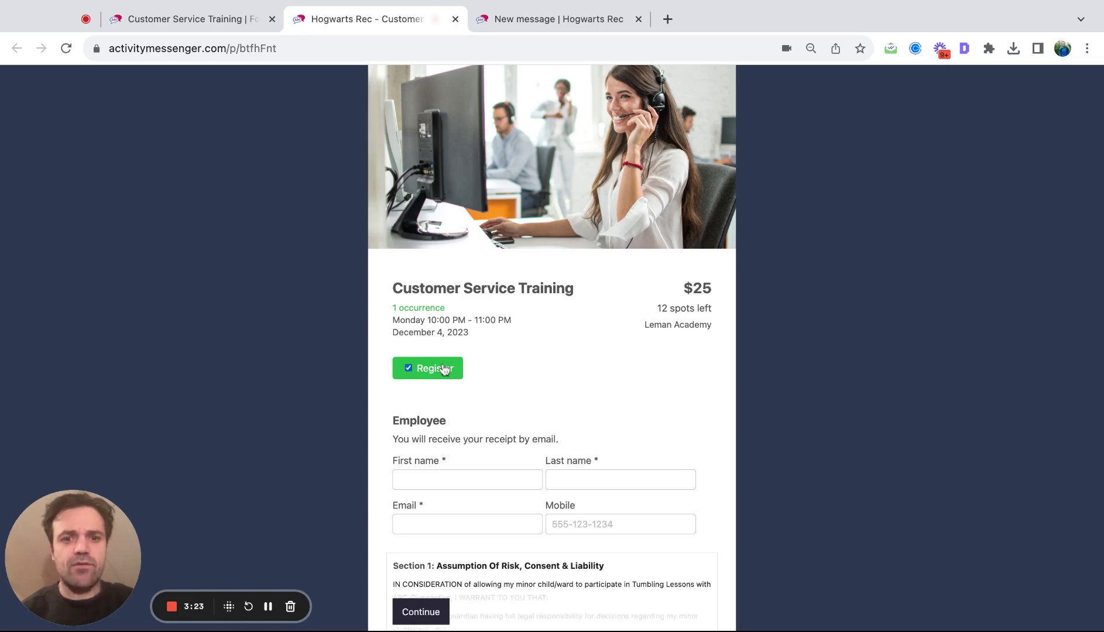
pyautogui.scroll(-2, 438, 466)
pyautogui.click(435, 411)
pyautogui.click(498, 480)
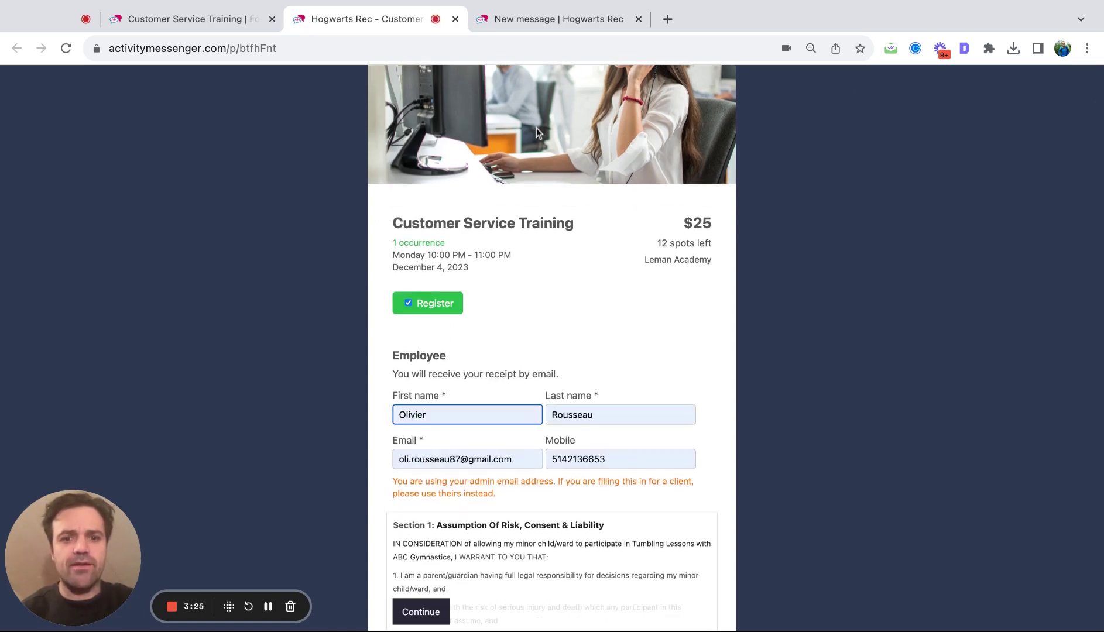
# - Read through the waiver to its end, accept it and draw an electronic signature
pyautogui.scroll(-5, 481, 388)
pyautogui.scroll(-10, 415, 410)
pyautogui.click(399, 441)
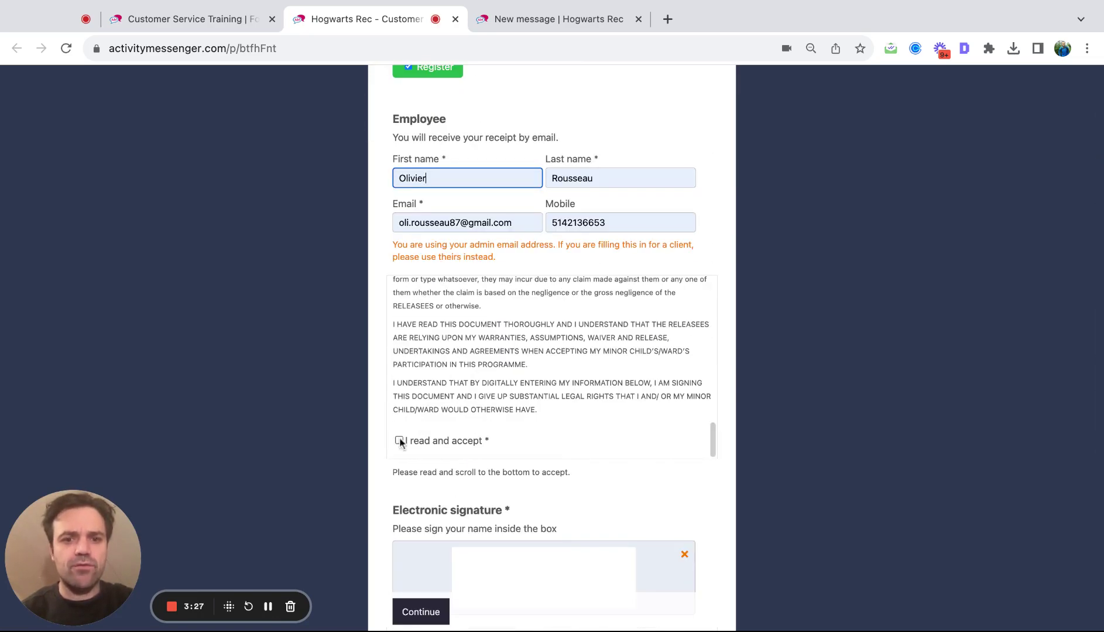
pyautogui.scroll(-3, 445, 471)
pyautogui.moveTo(495, 448); pyautogui.dragTo(569, 452)
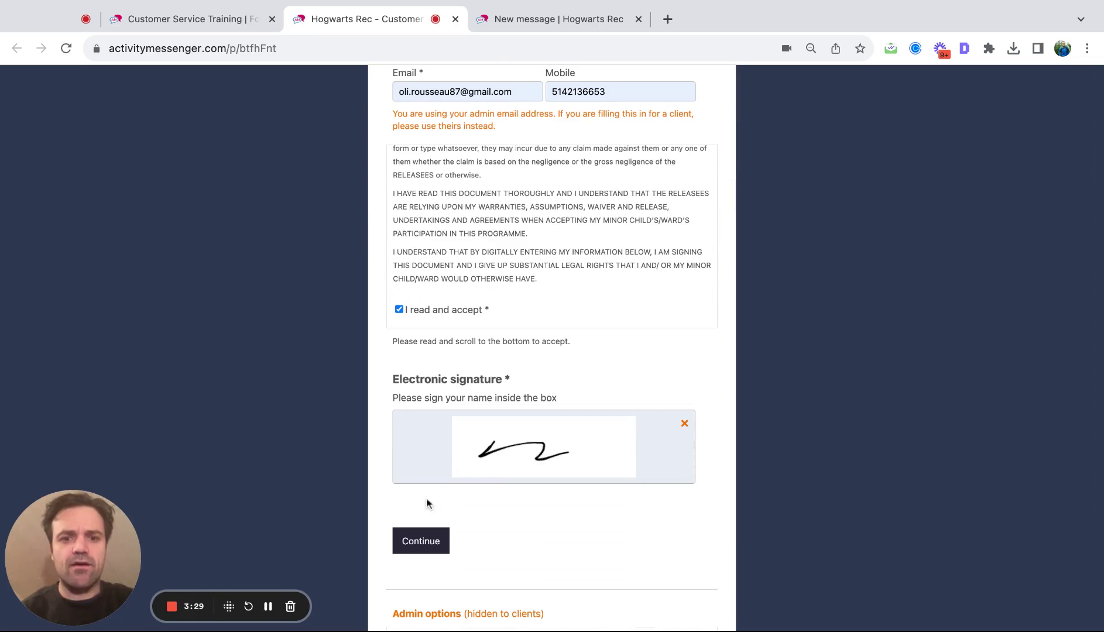
# - Submit the completed form and confirm the registration with the pay later option
pyautogui.click(414, 540)
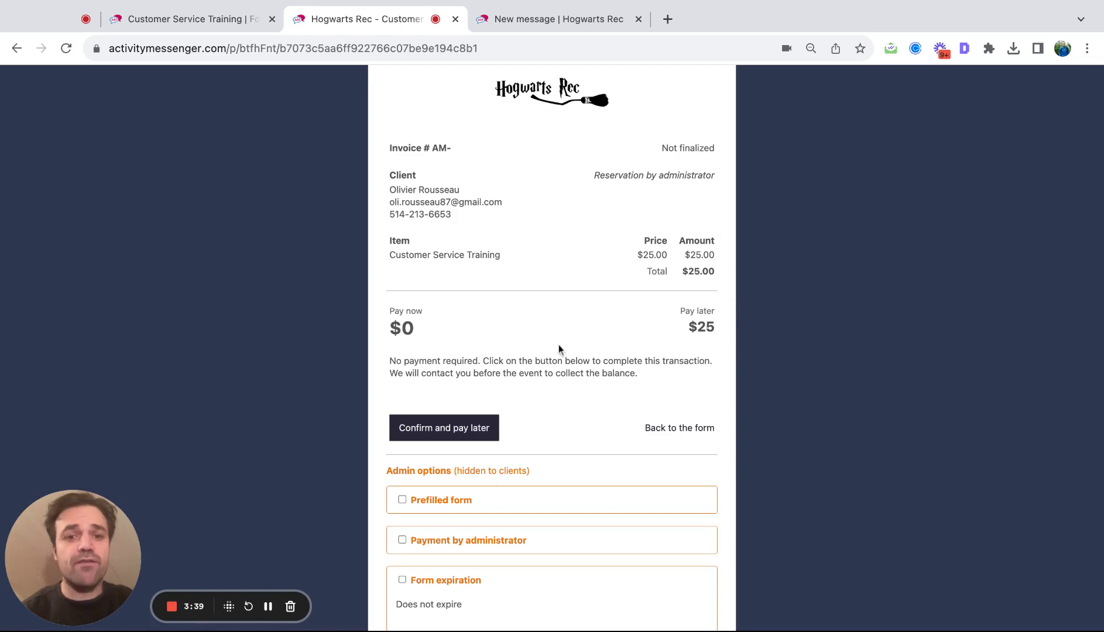
pyautogui.click(452, 430)
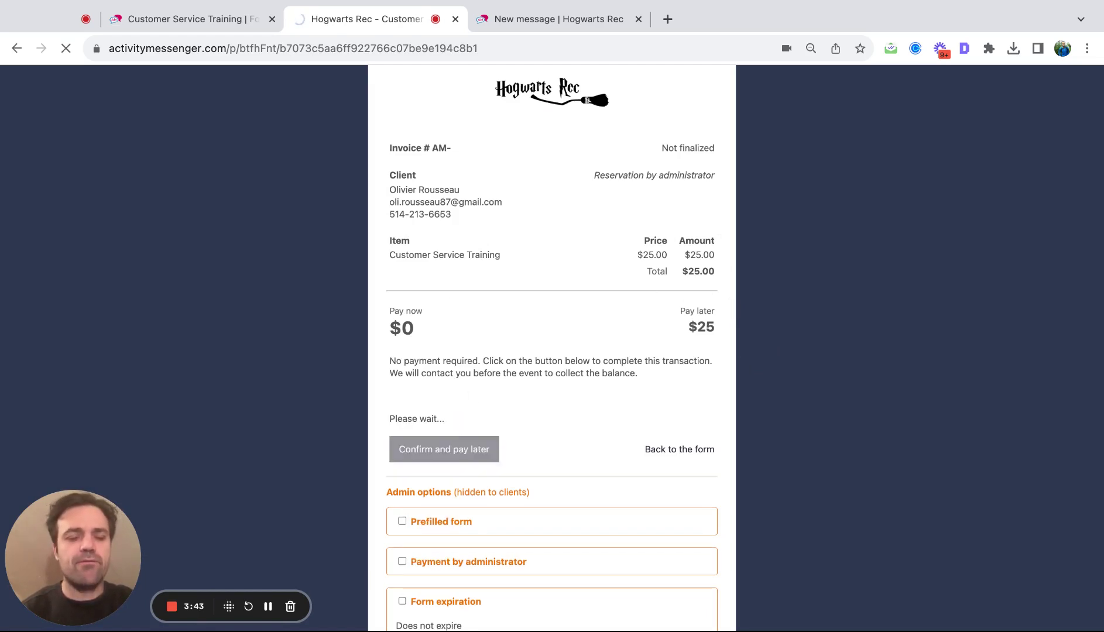
# - Review the form's respondents in the form editor and open the attendance list for the December 4, 2023 class
pyautogui.click(190, 31)
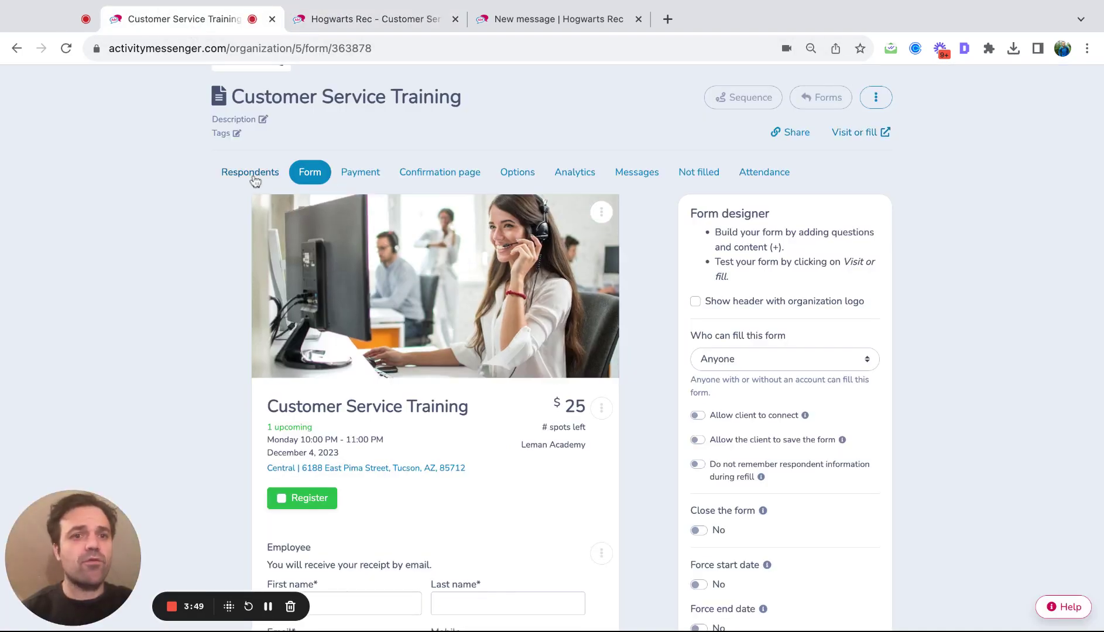
pyautogui.click(254, 176)
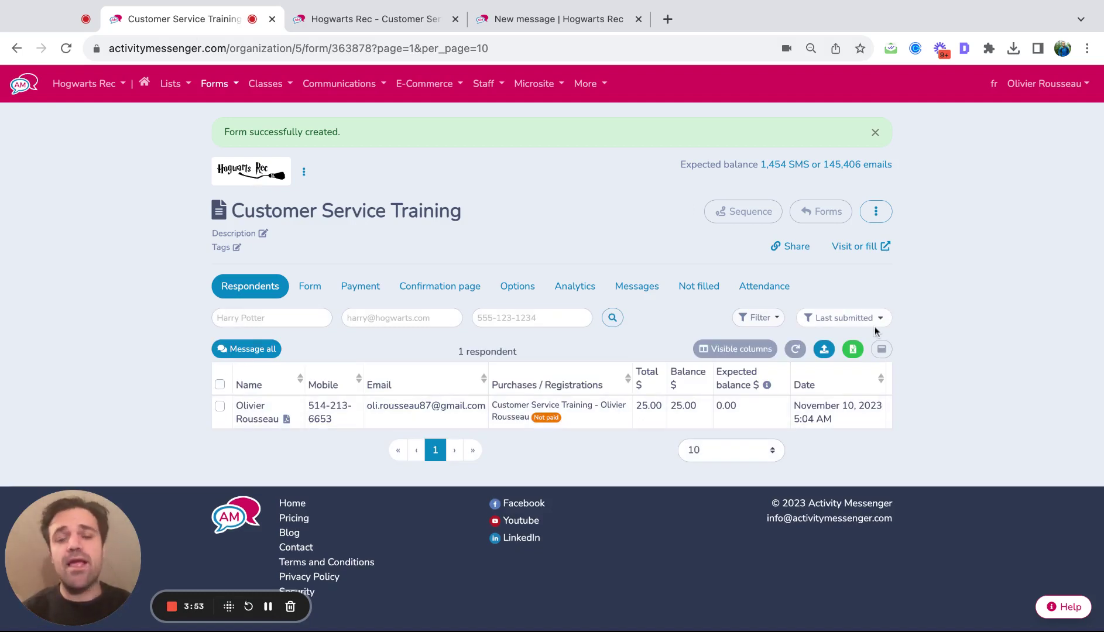
pyautogui.click(764, 287)
pyautogui.click(820, 389)
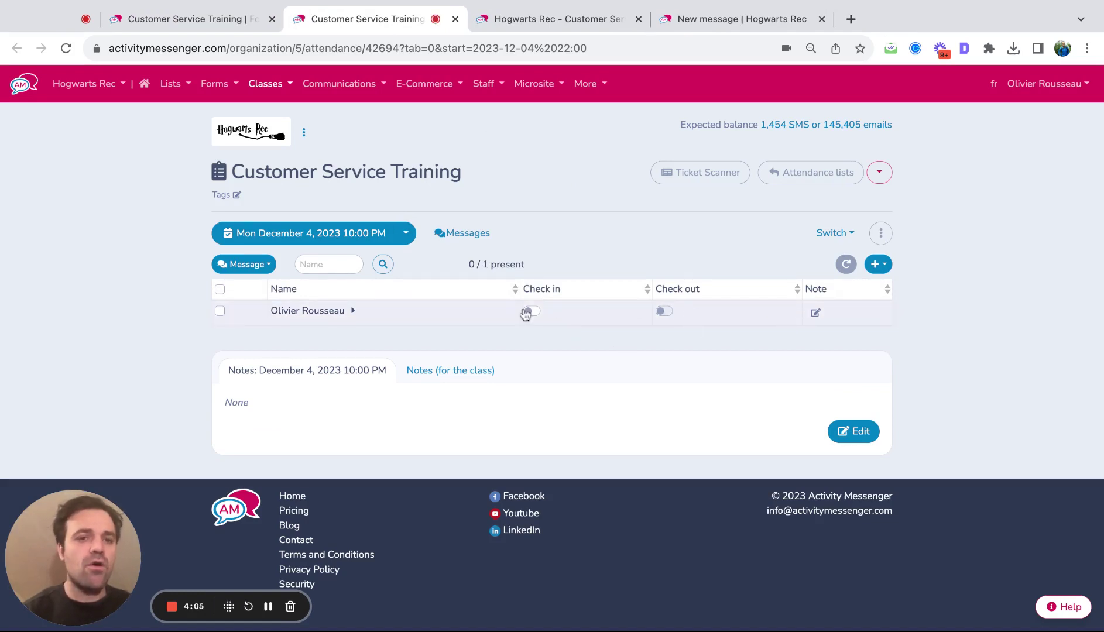
# - Select all participants on the attendance list and check the available message recipient options
pyautogui.click(220, 289)
pyautogui.click(248, 266)
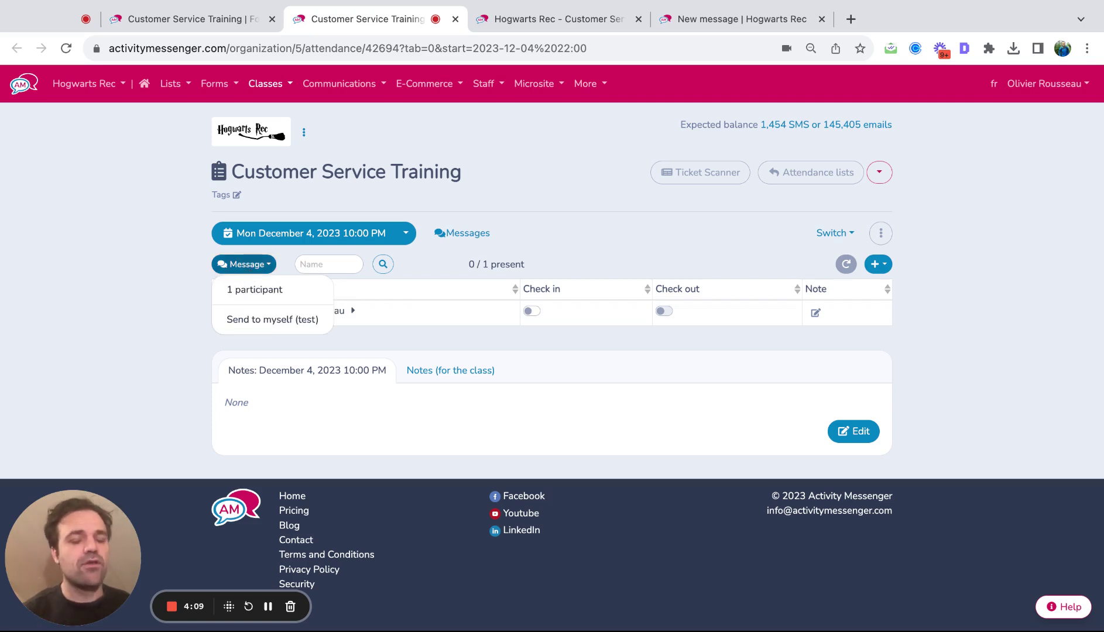
pyautogui.click(123, 303)
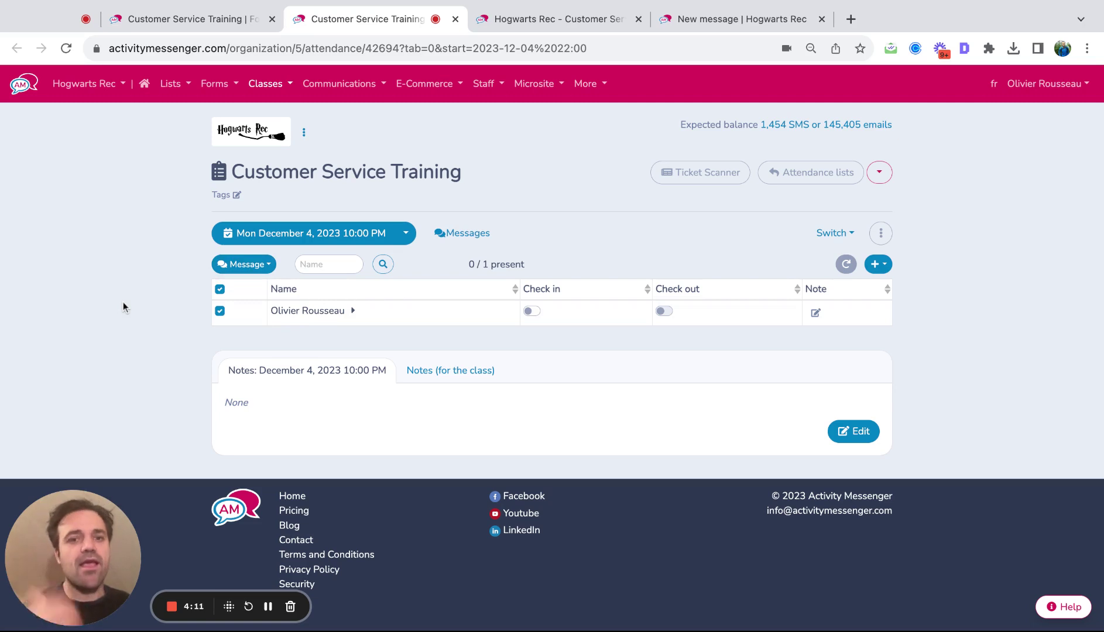